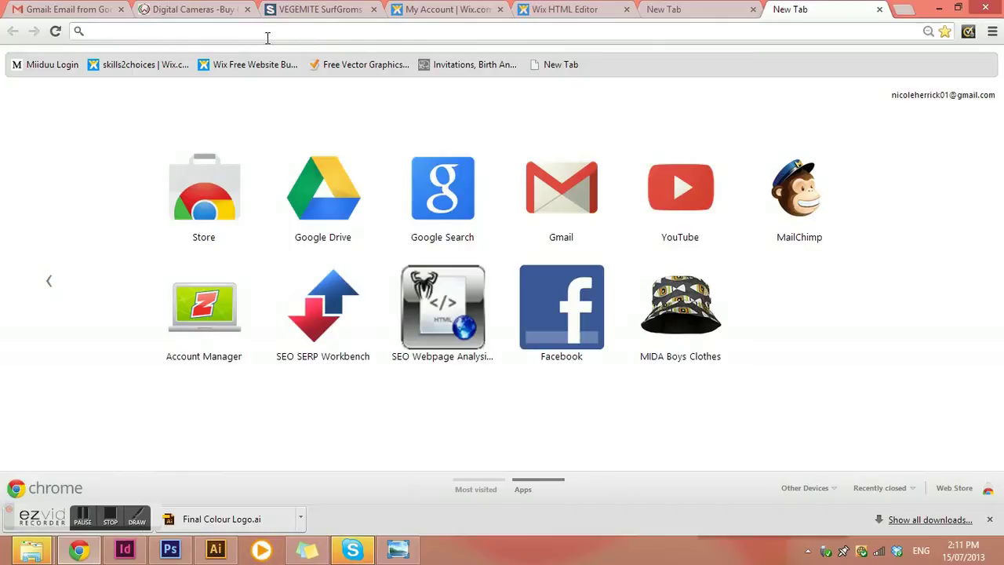
Step: Search the web for 'google analytics' and open the official Google Analytics website
text(google )
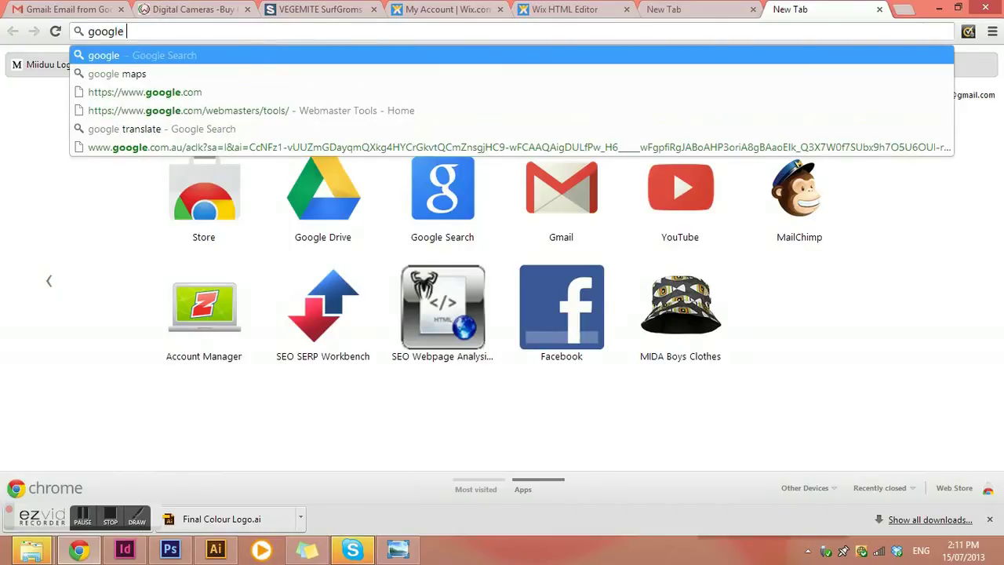
text(analytics)
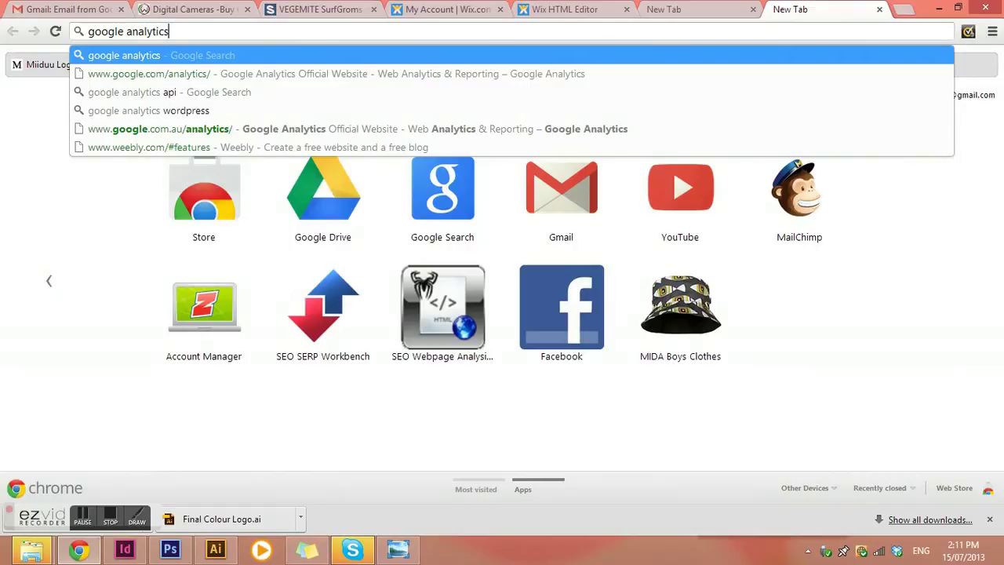
key(Return)
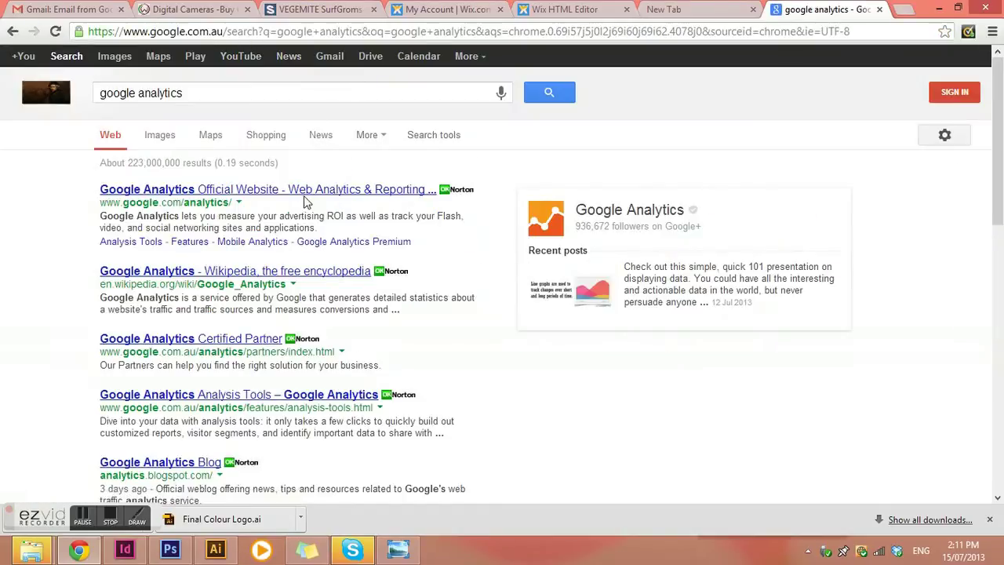
click(316, 194)
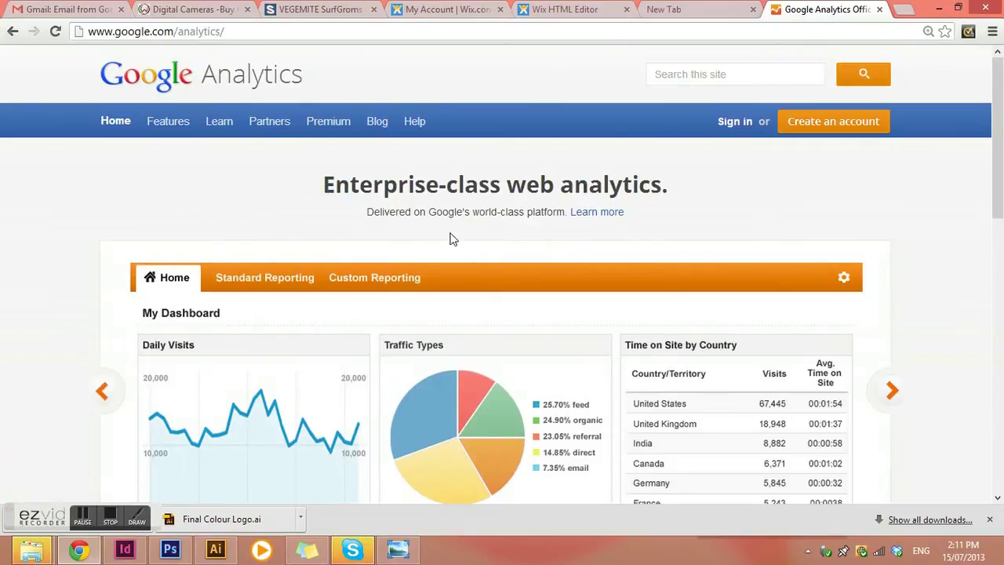
Step: Start creating an account and sign in with the saved Google e-mail and the account password
click(859, 125)
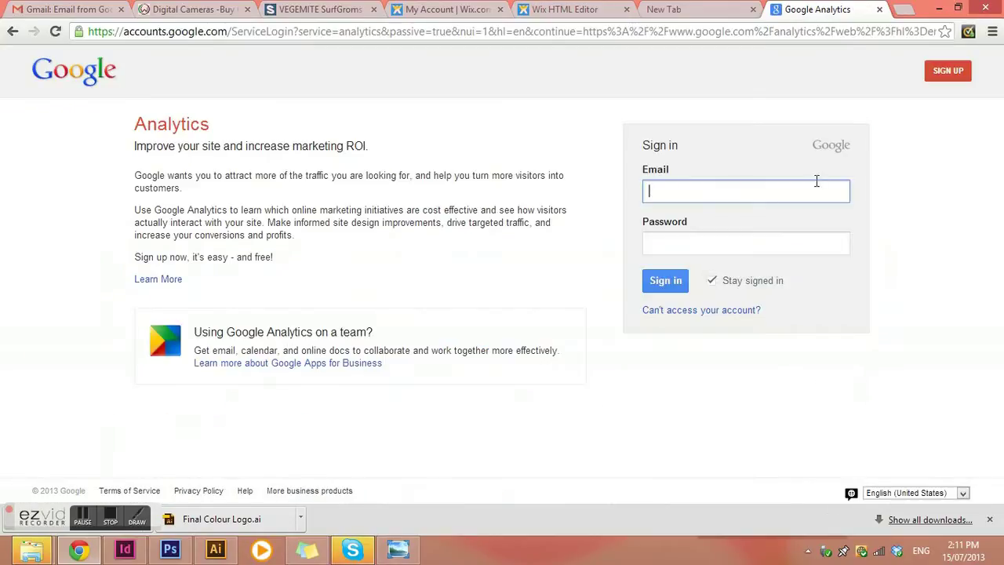
click(760, 189)
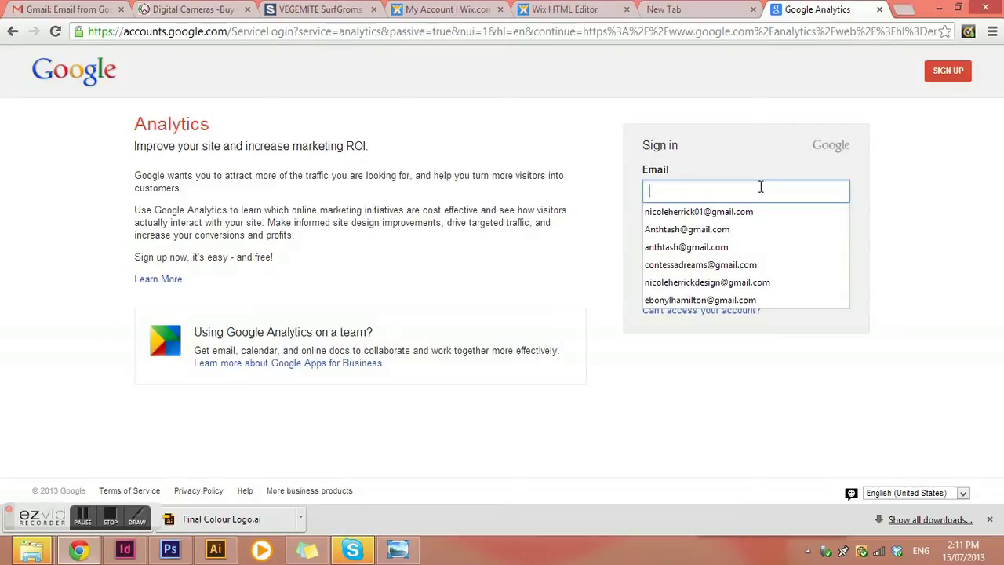
click(761, 283)
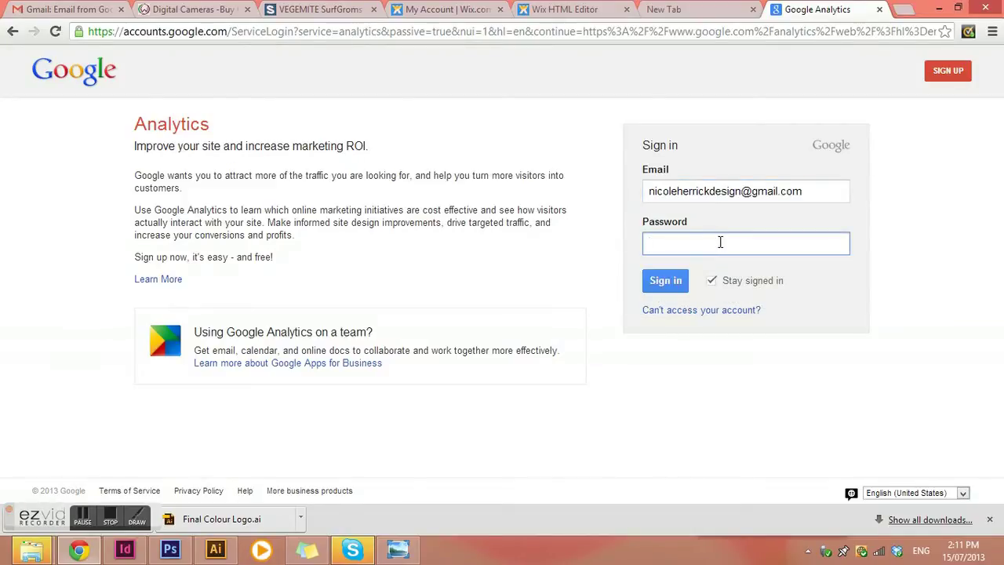
text(************)
click(668, 280)
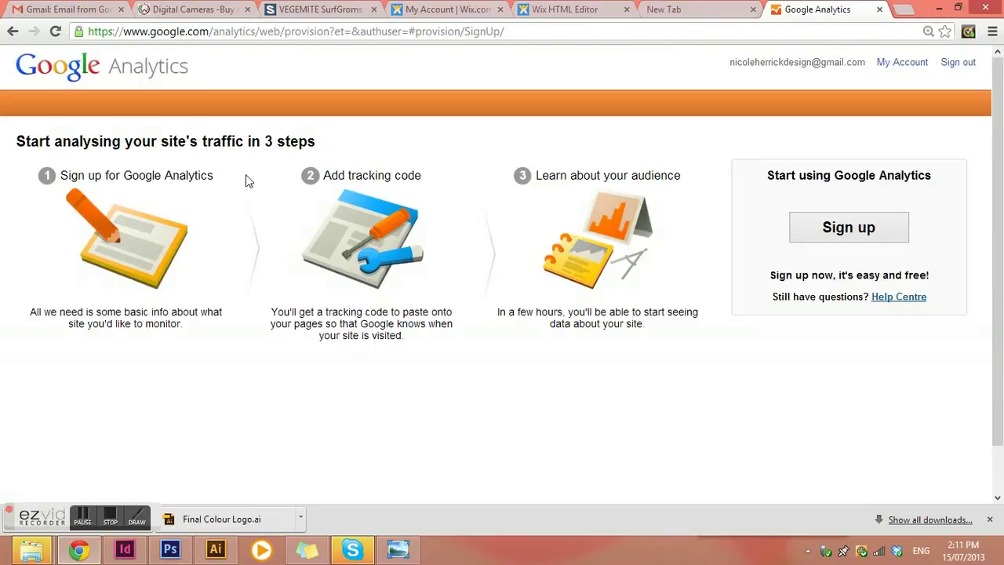
Step: Begin sign-up with Website and Universal Analytics kept, down to the web property setup section
click(830, 227)
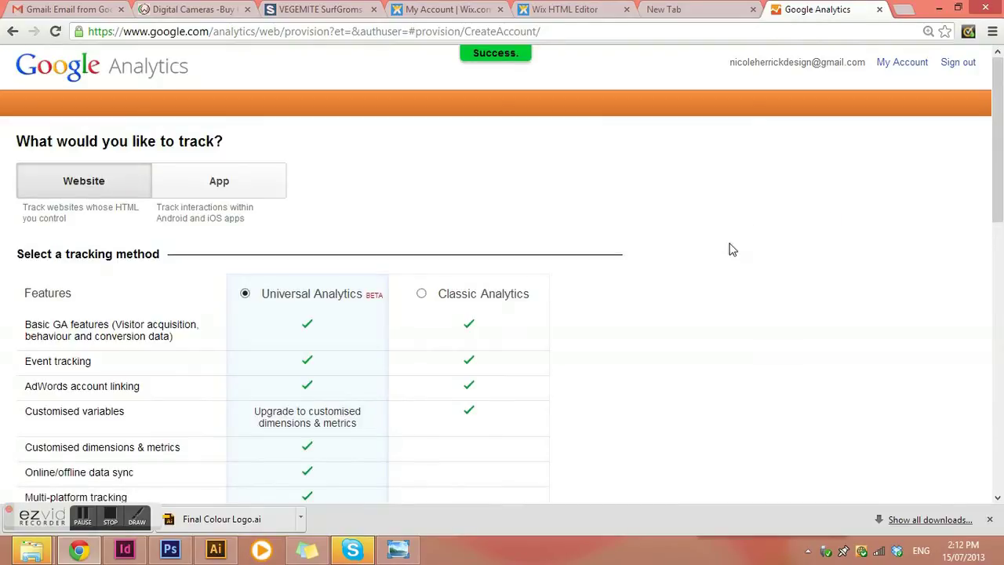
scroll(722, 259, down, 1)
scroll(722, 259, down, 1)
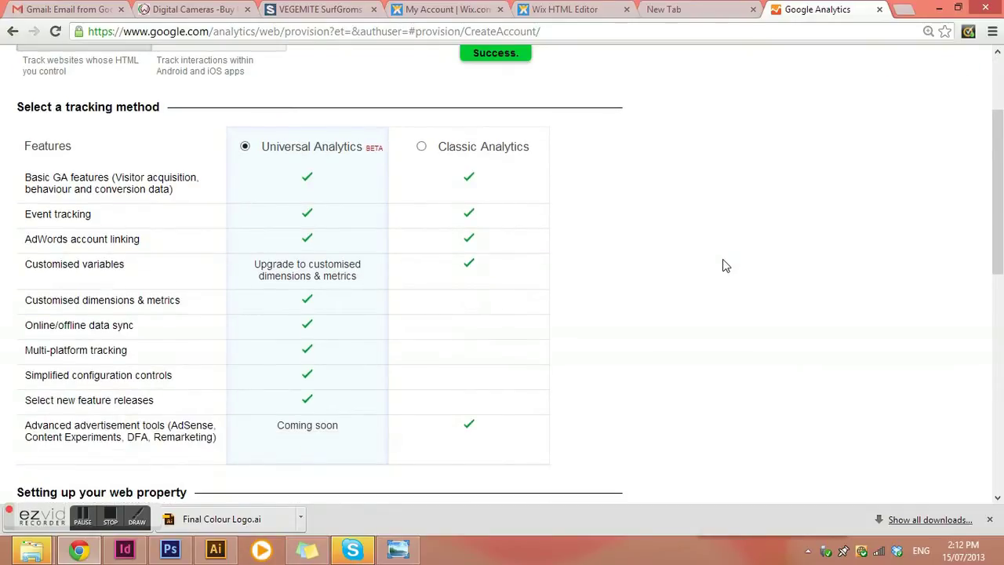
scroll(722, 265, down, 2)
scroll(722, 265, up, 4)
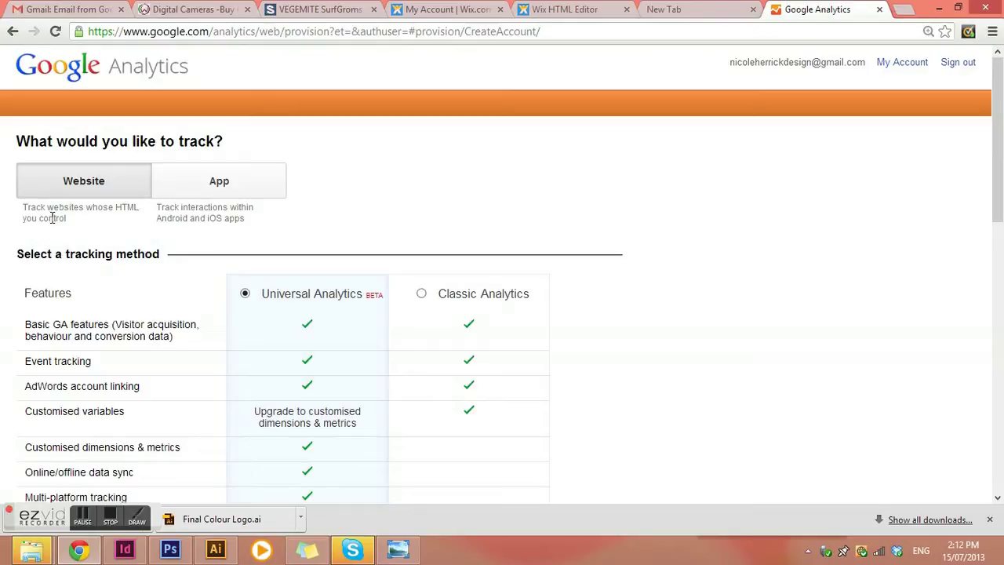
scroll(85, 251, down, 3)
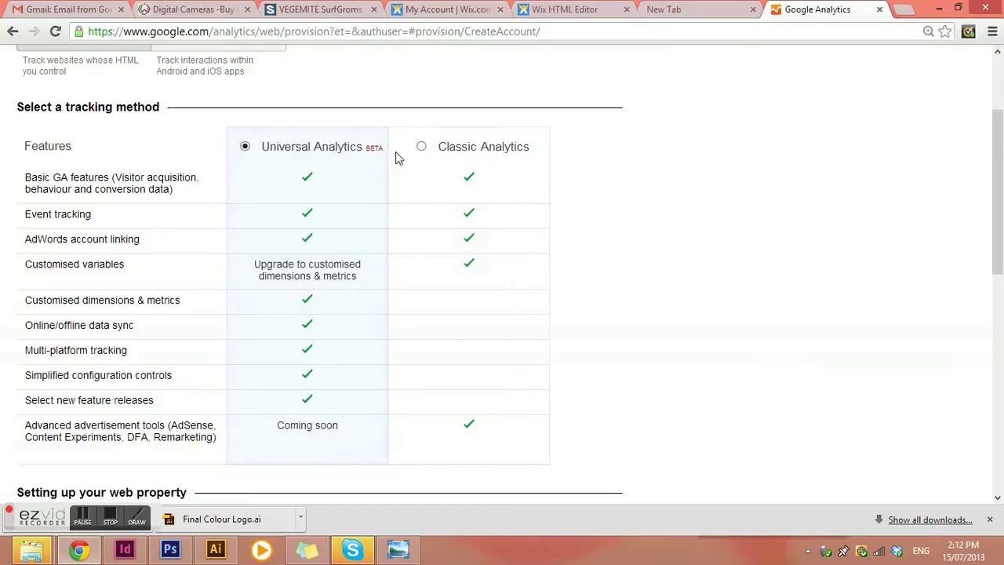
scroll(330, 253, down, 1)
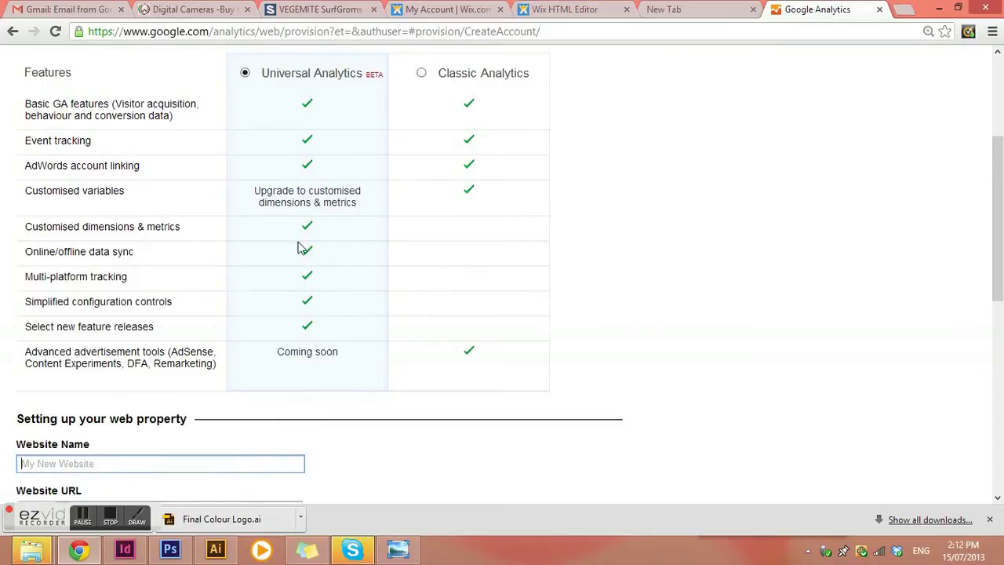
scroll(299, 243, down, 3)
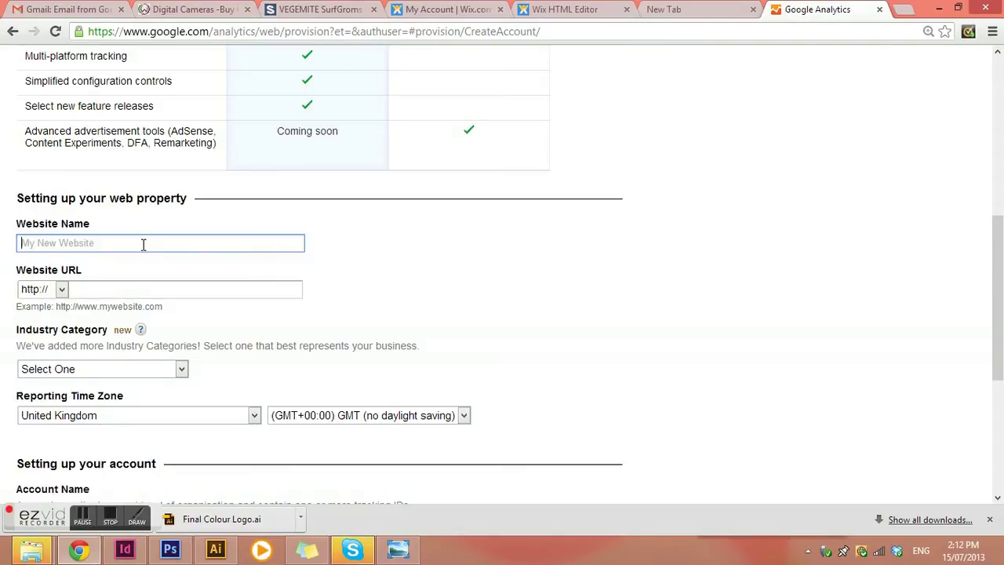
Step: Enter the graphic design business's name as Website Name and paste the site's domain as Website URL
text(www.)
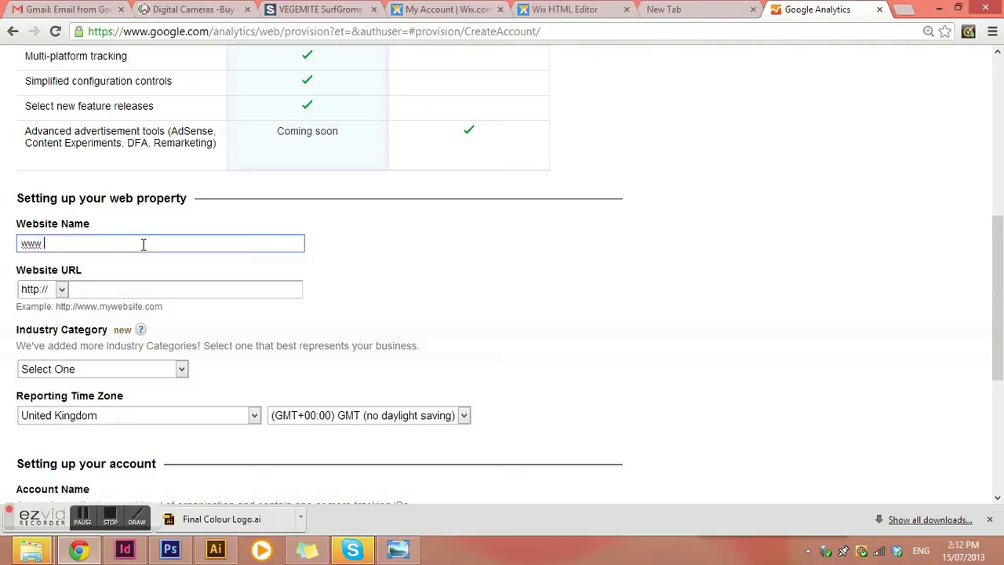
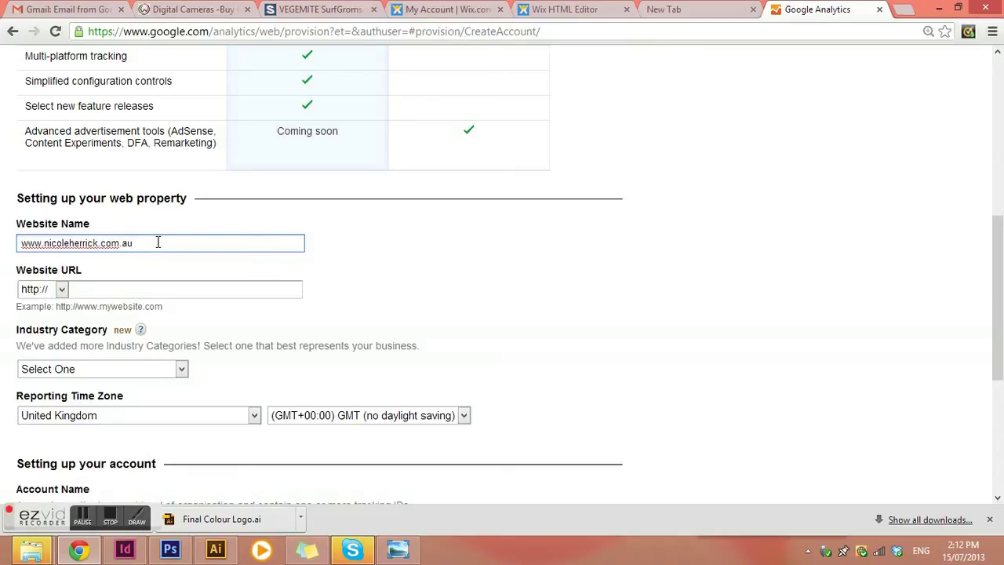
drag(157, 242, 4, 243)
key(ctrl+c)
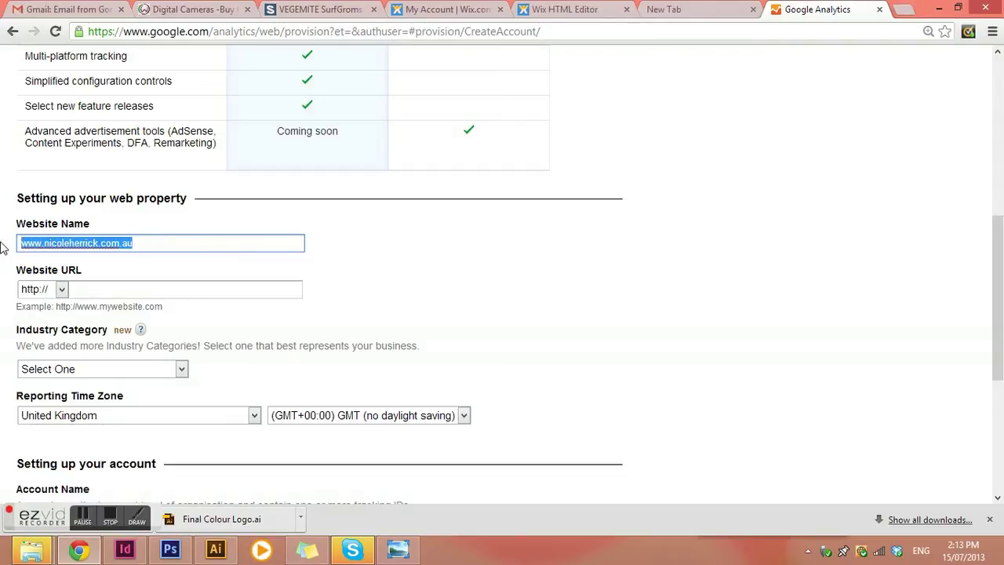
click(119, 290)
key(ctrl+v)
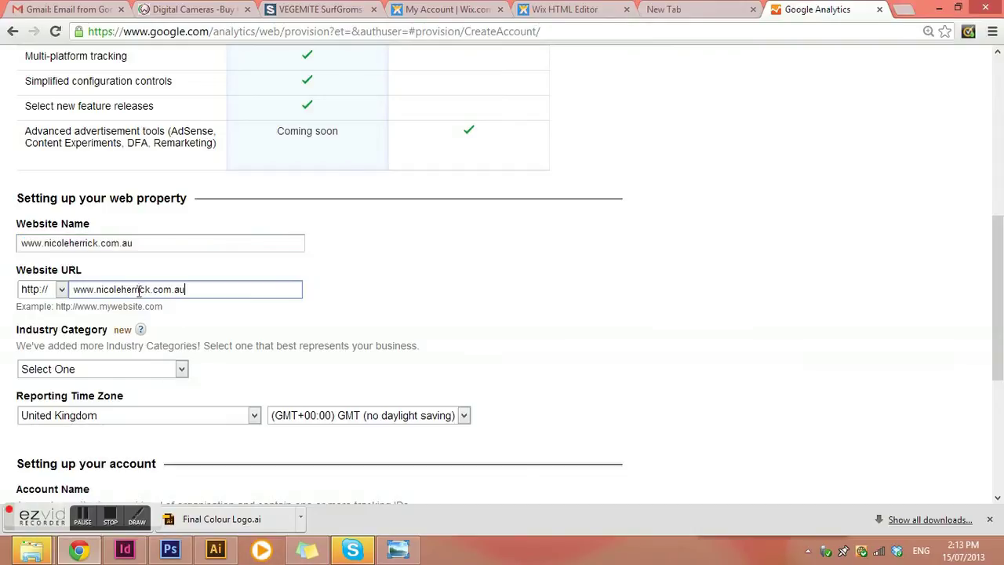
drag(139, 240, 4, 242)
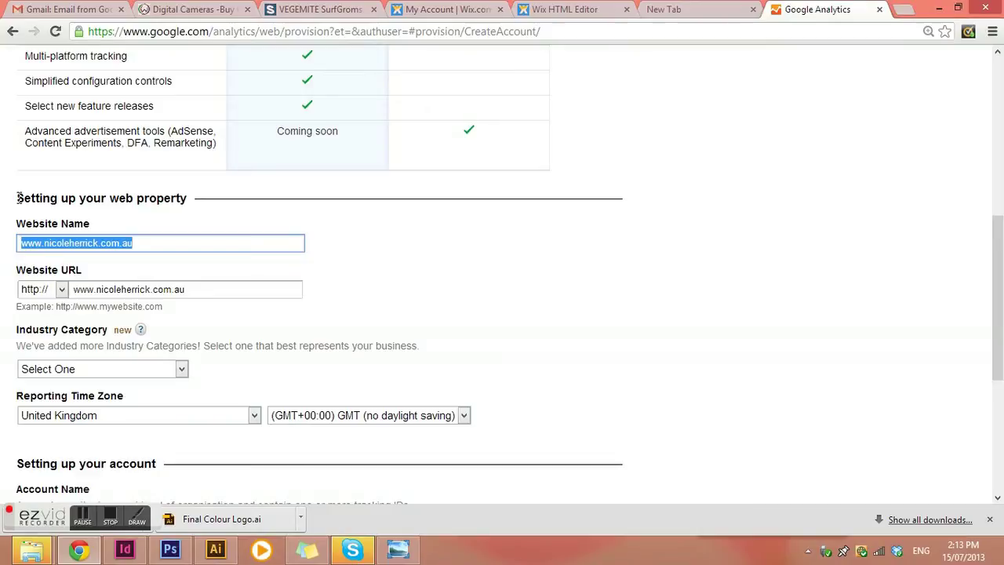
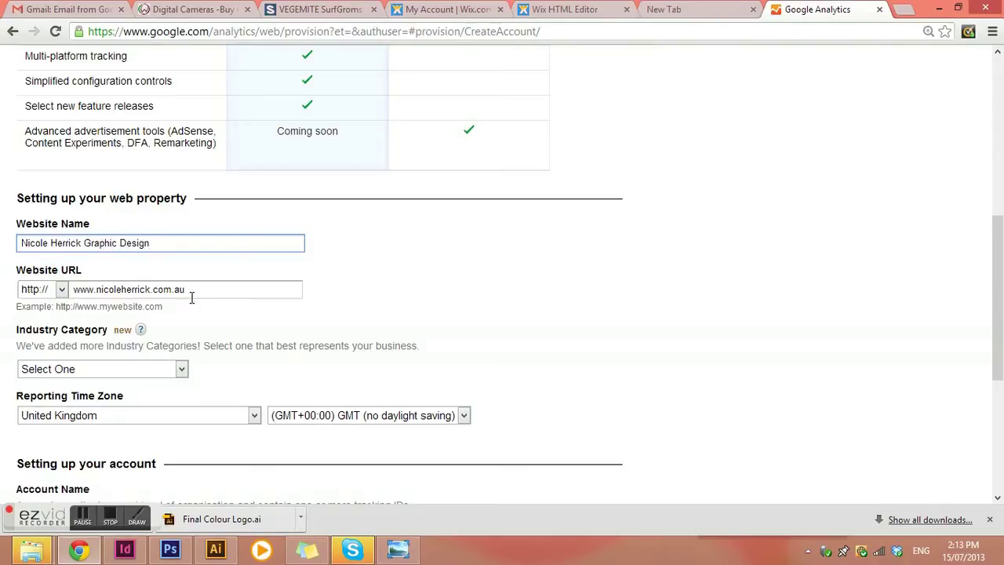
Step: Set the Industry Category to Arts and Entertainment
click(186, 372)
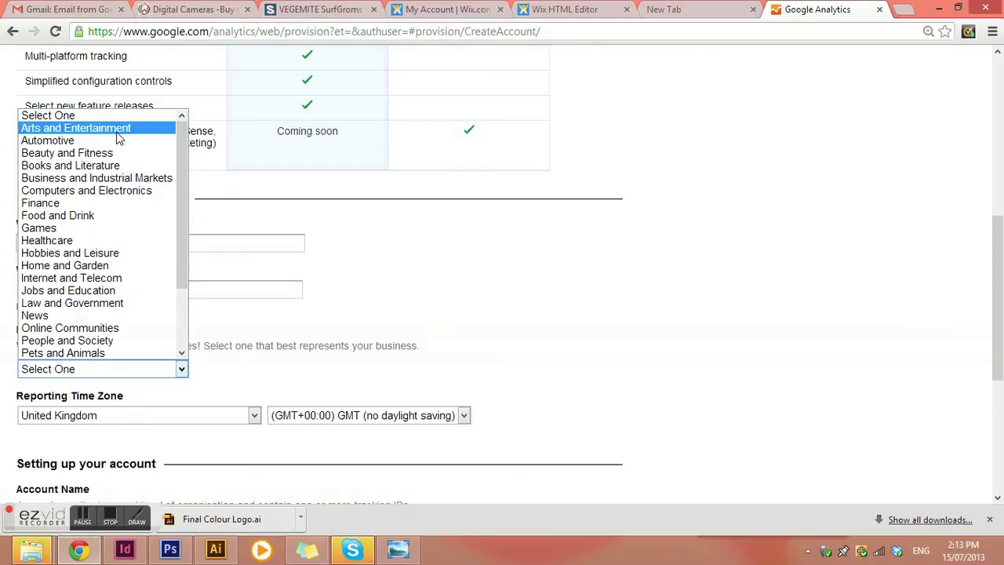
scroll(156, 227, down, 2)
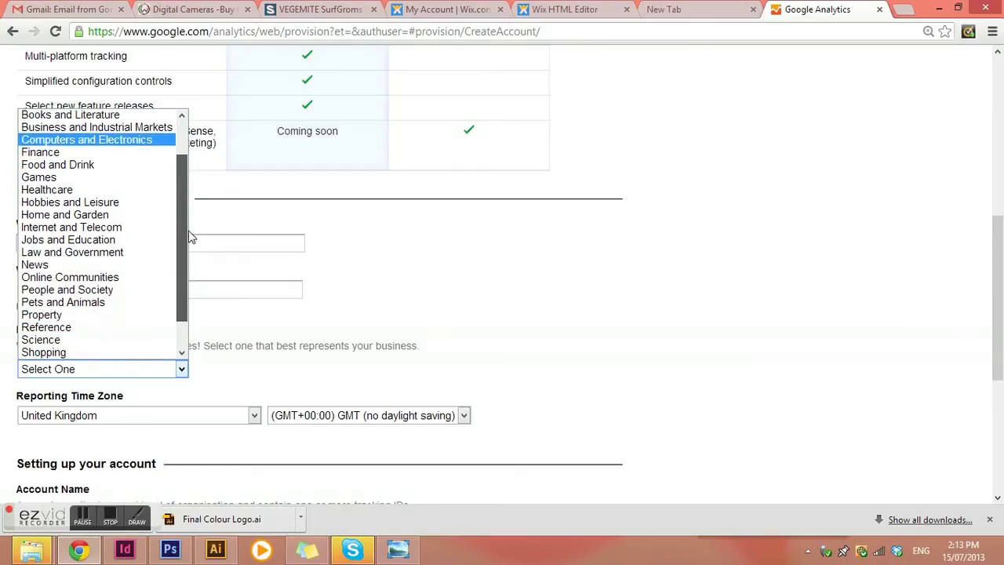
drag(194, 257, 185, 189)
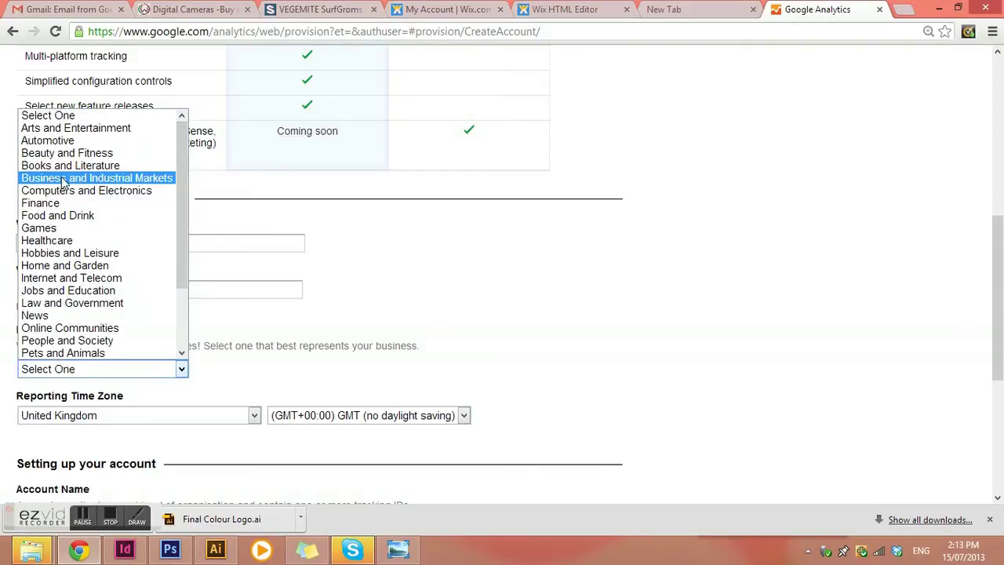
click(67, 129)
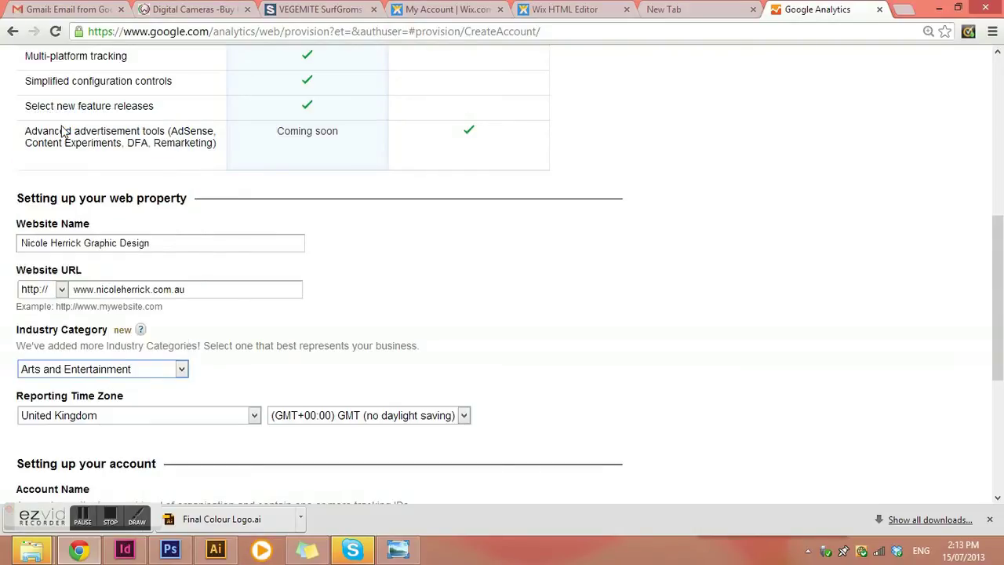
Step: Set the reporting time zone to Australia, (GMT+10:00) Eastern Time - Melbourne, Sydney
scroll(219, 218, down, 2)
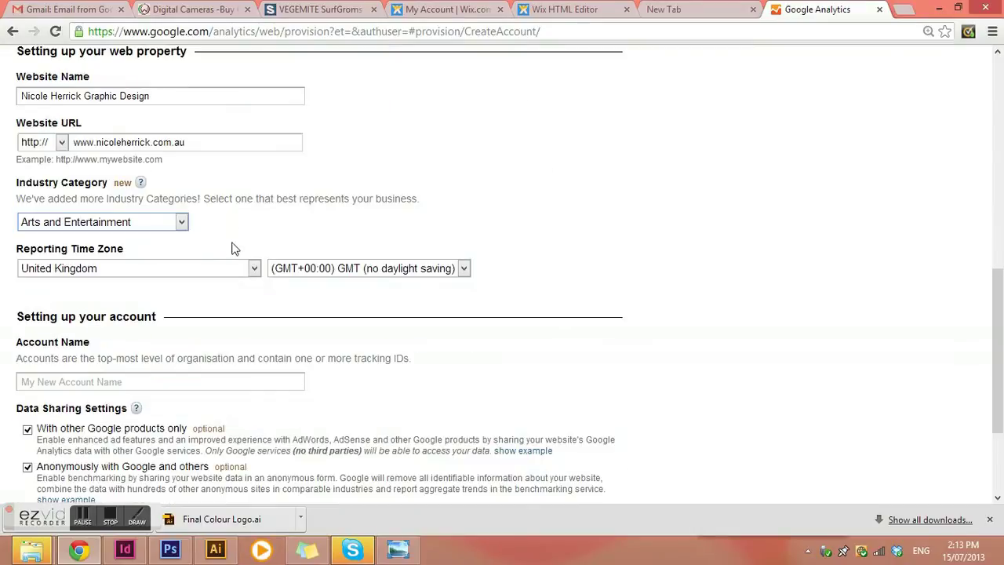
click(249, 268)
scroll(256, 297, up, 15)
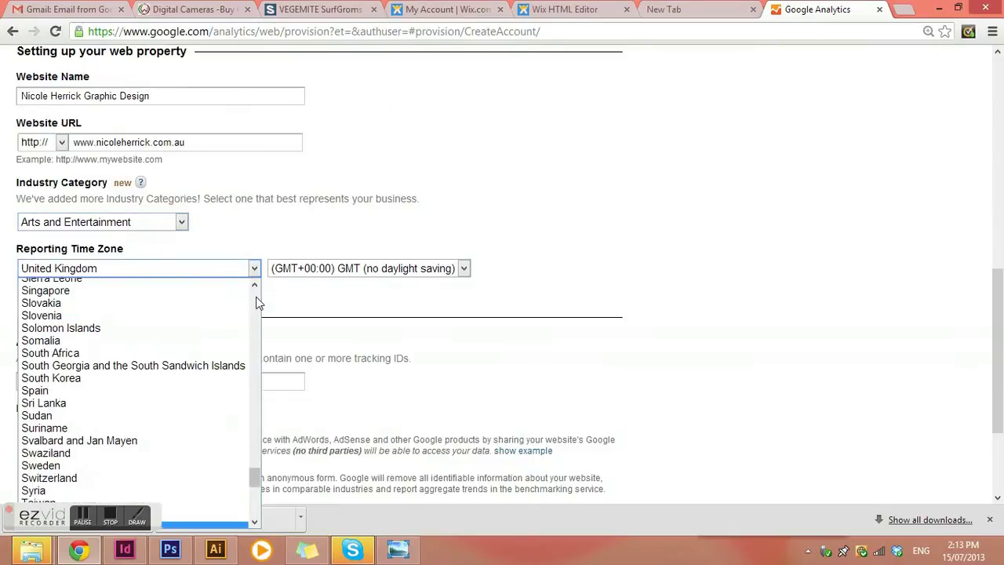
scroll(256, 296, up, 20)
scroll(109, 362, down, 2)
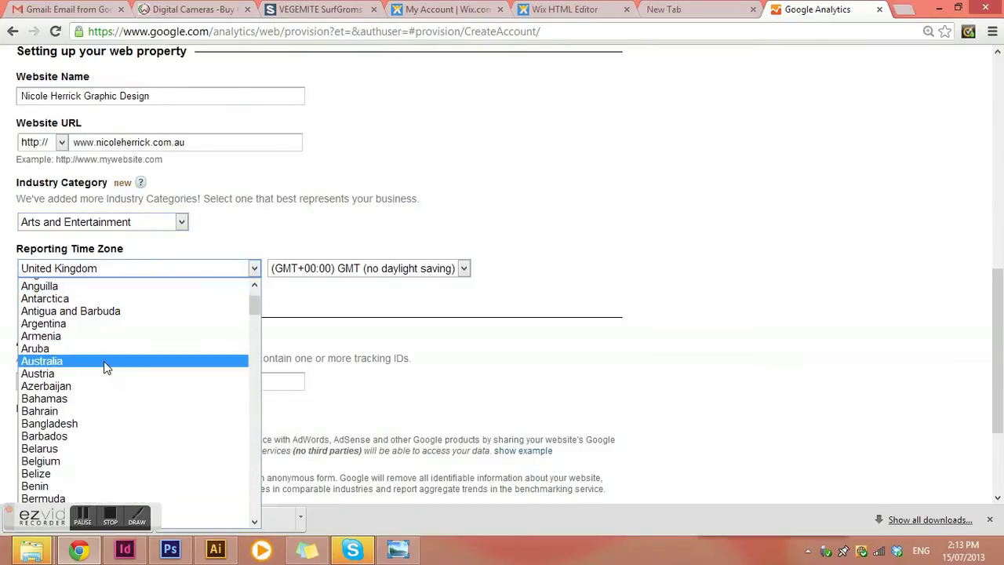
click(48, 359)
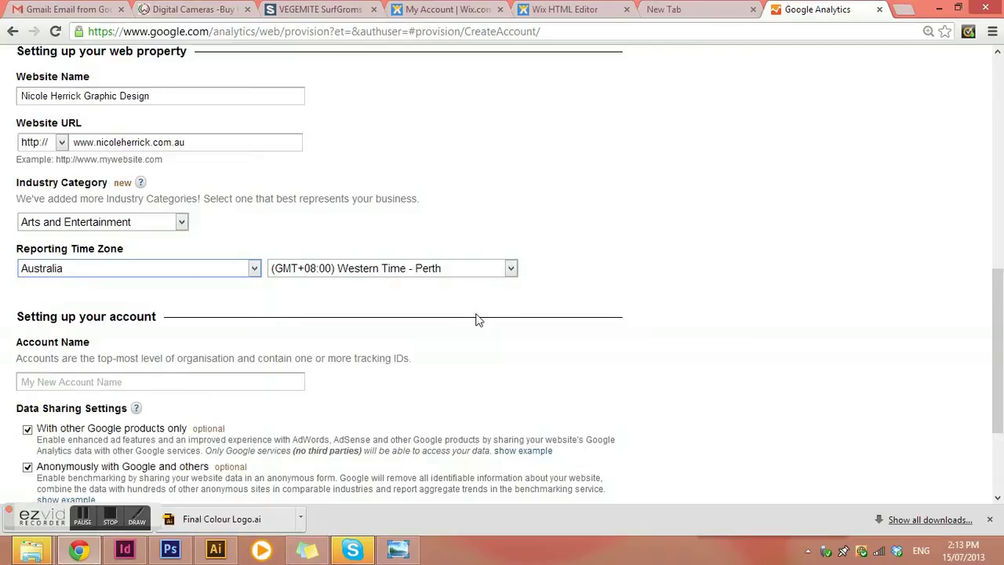
click(509, 270)
click(444, 349)
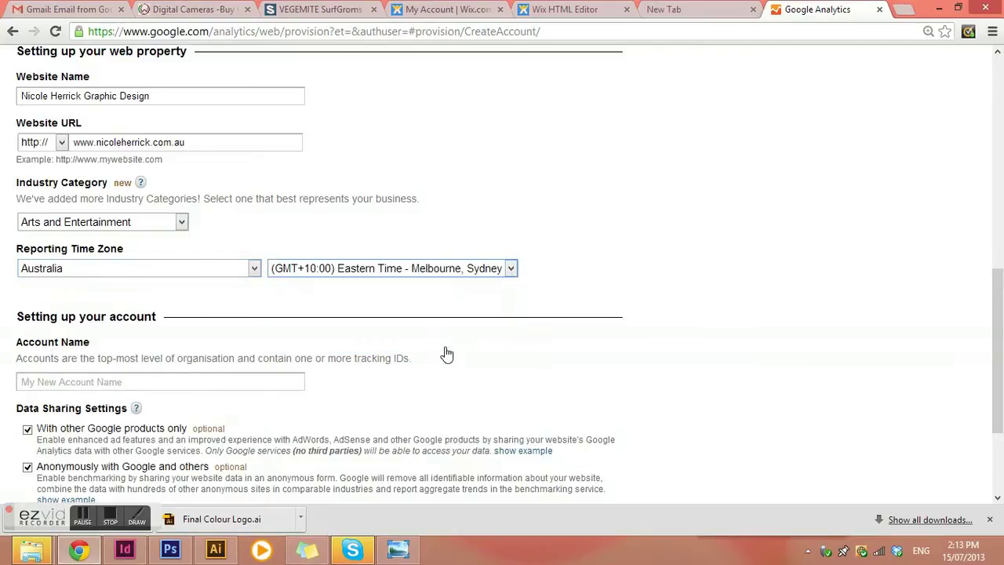
Step: Enter the site owner's name as the Account Name
click(119, 381)
scroll(278, 332, down, 2)
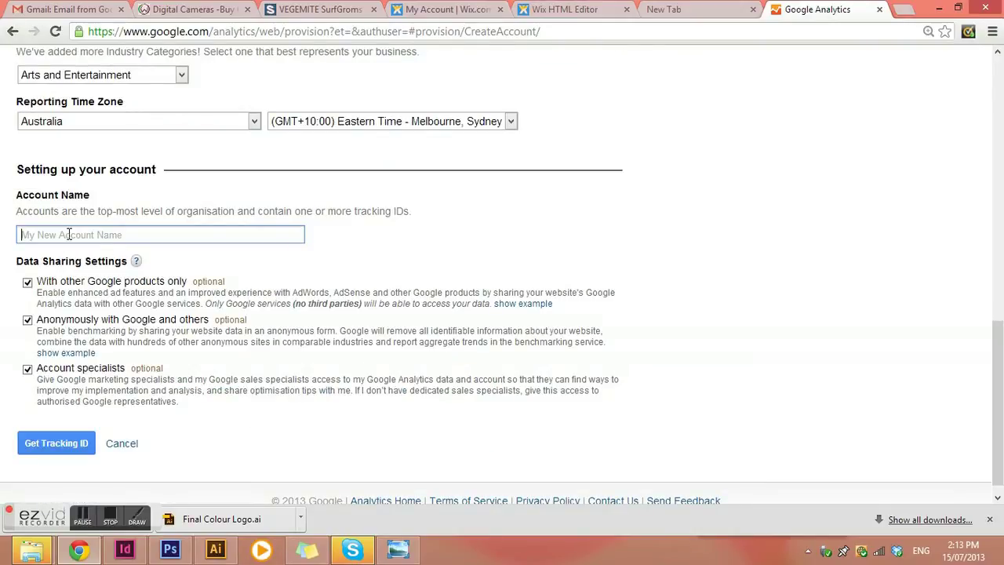
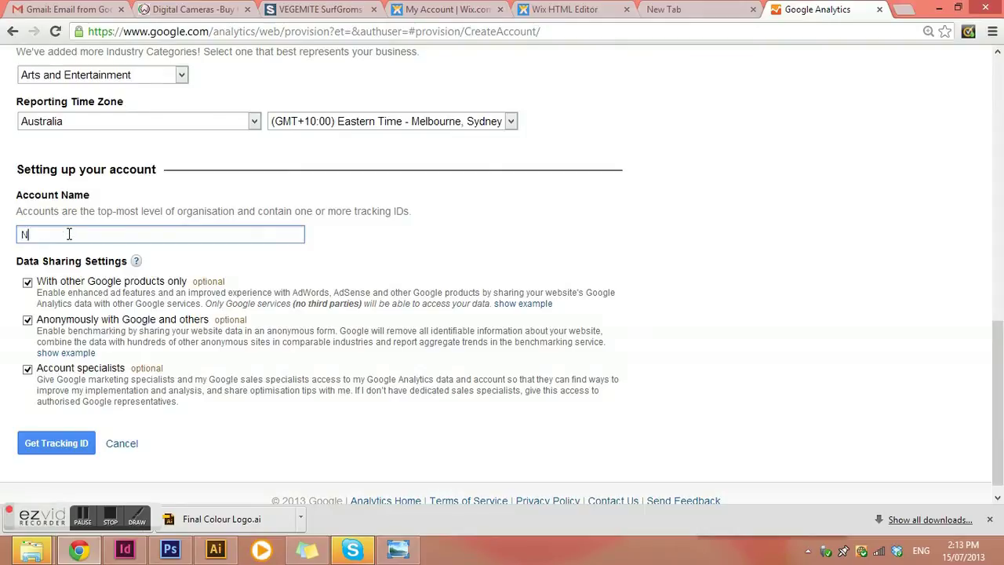
Step: Request the tracking ID, choose Australia as country of residence and accept the terms of service
click(59, 444)
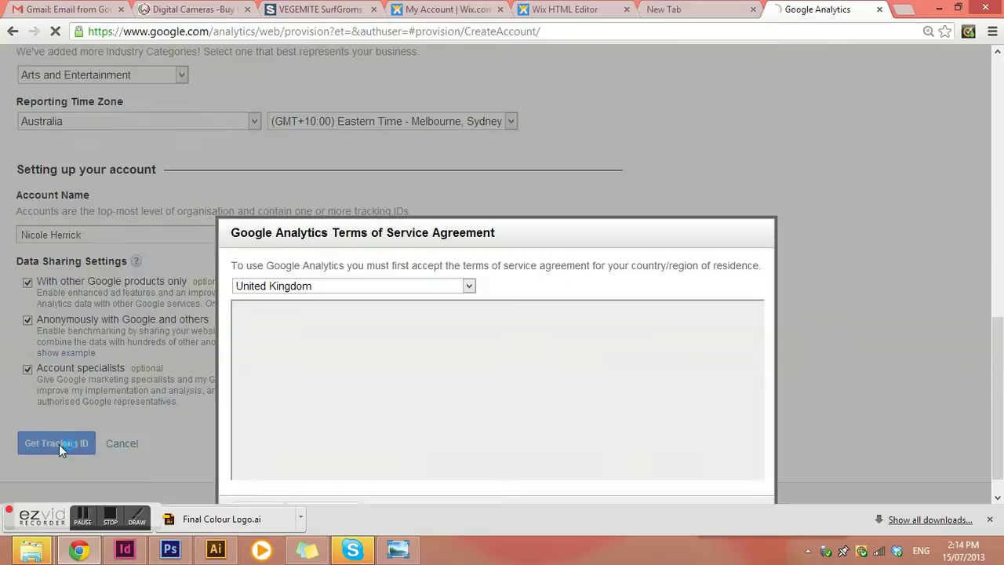
drag(513, 231, 526, 81)
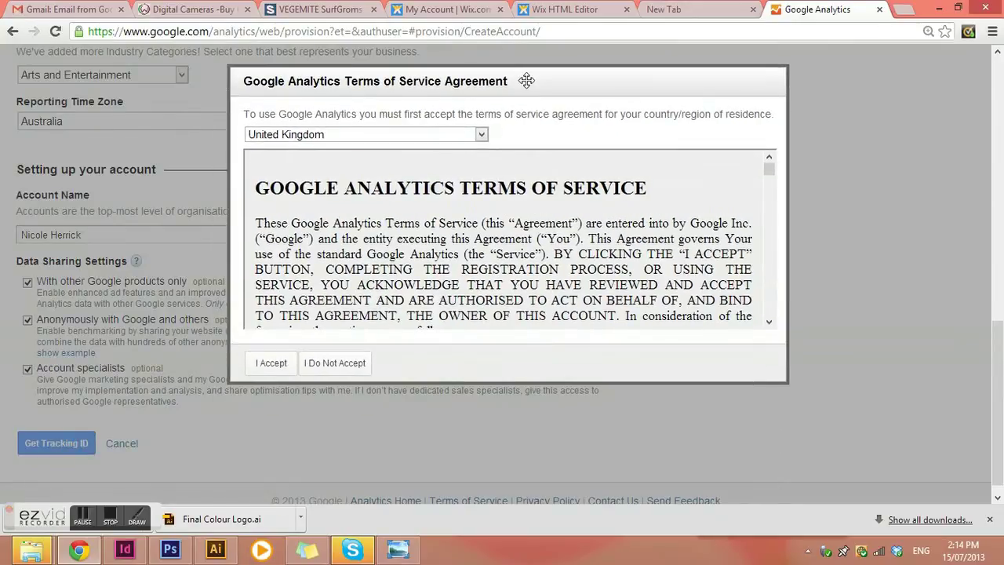
click(482, 134)
scroll(481, 169, up, 20)
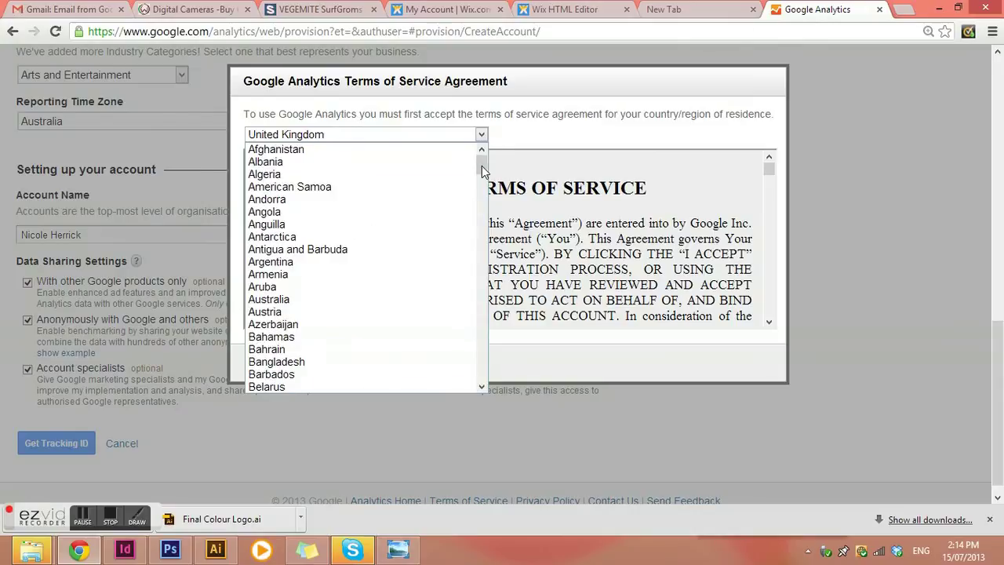
click(285, 299)
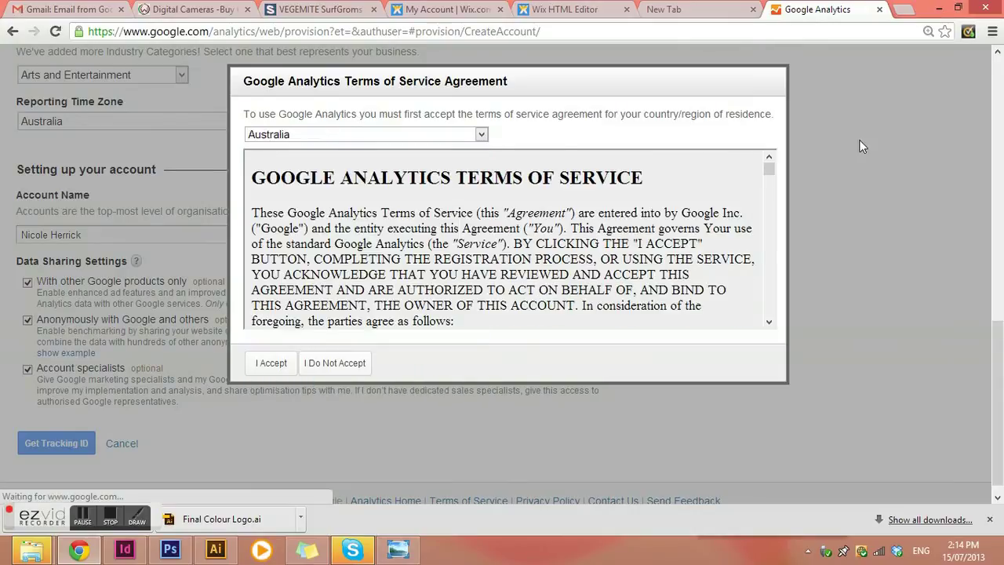
drag(768, 176, 768, 318)
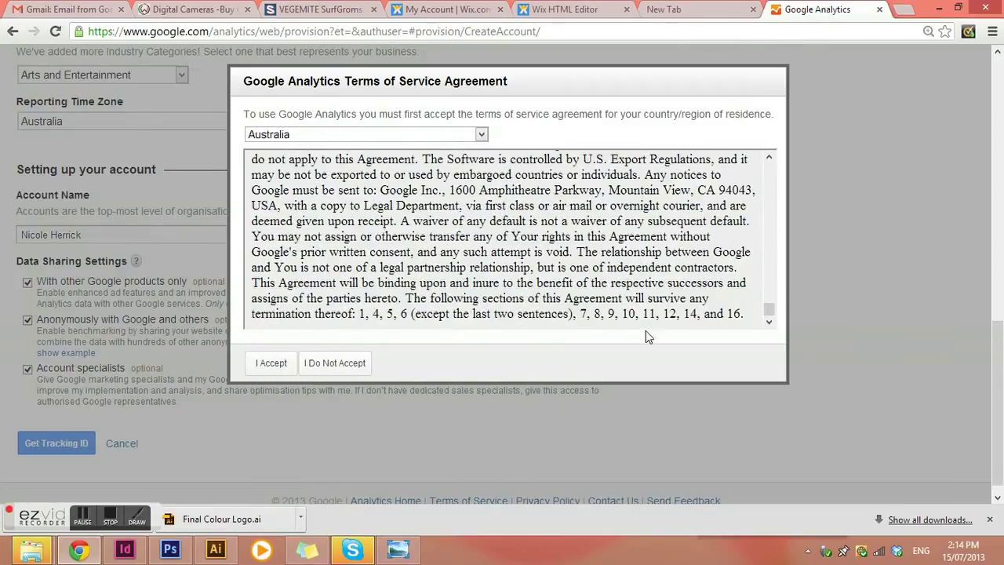
click(270, 362)
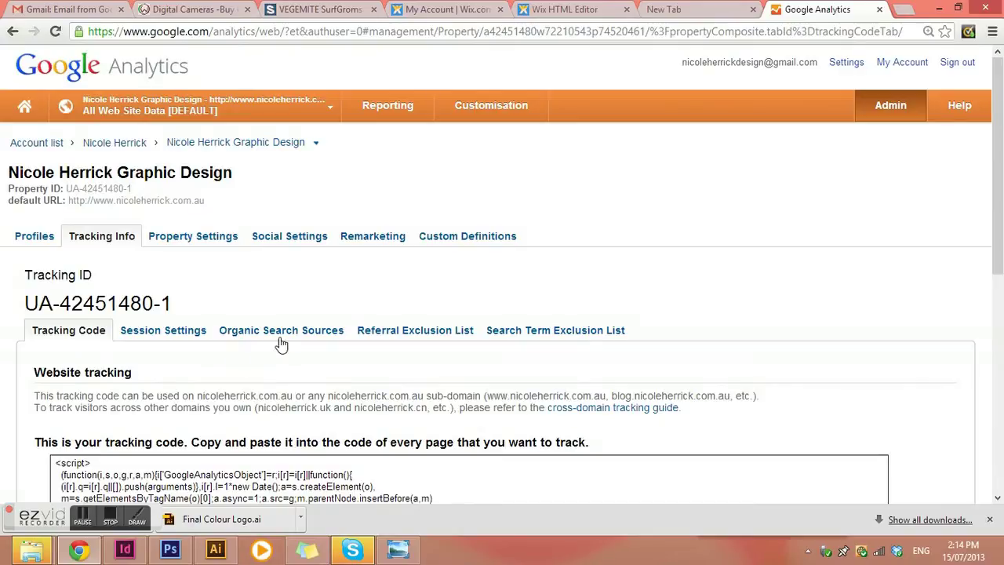
Step: Review the new website tracking code, then go to the Wix HTML Editor on the Gallery page
scroll(280, 341, down, 1)
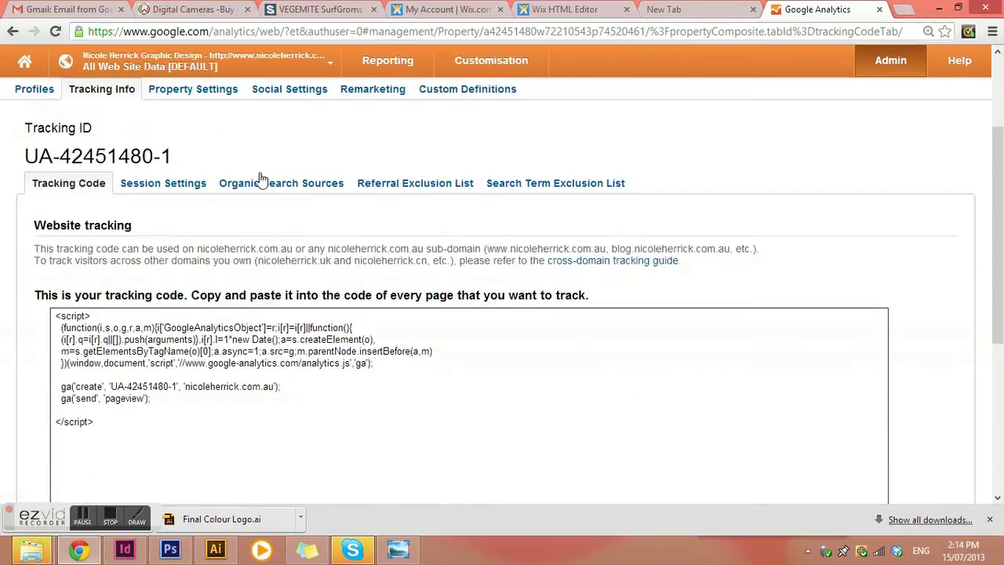
scroll(198, 225, up, 1)
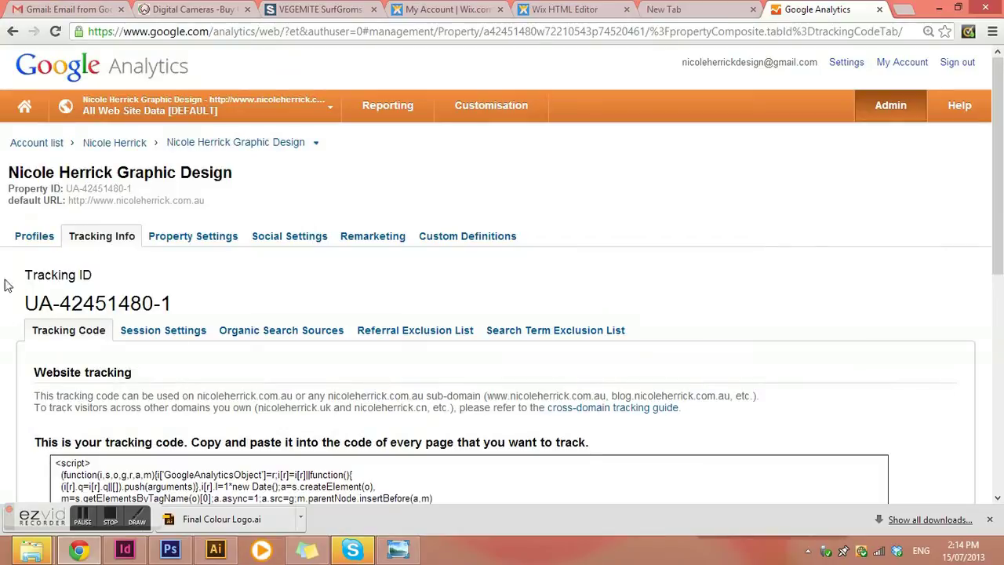
scroll(203, 302, down, 2)
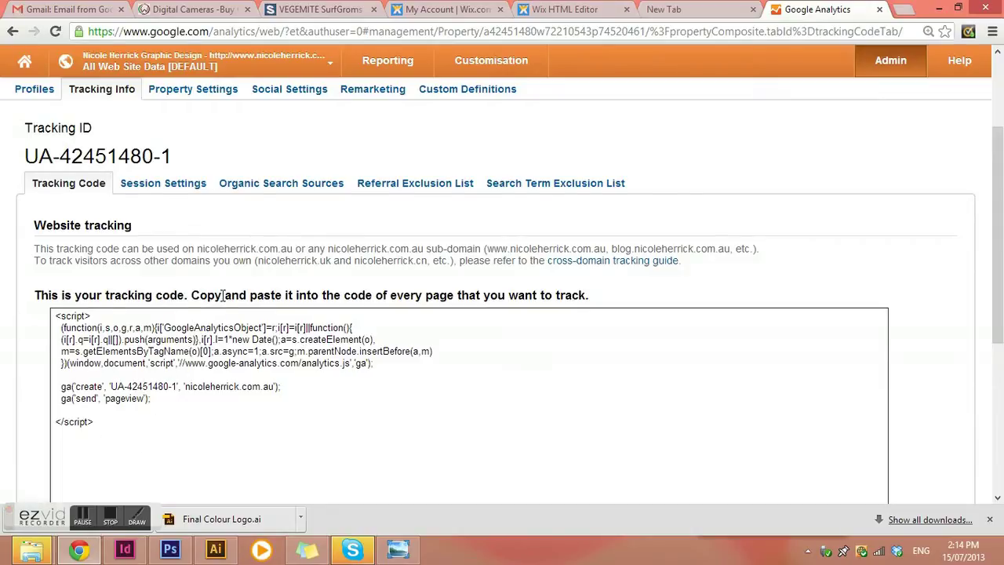
scroll(222, 296, down, 5)
scroll(235, 290, up, 5)
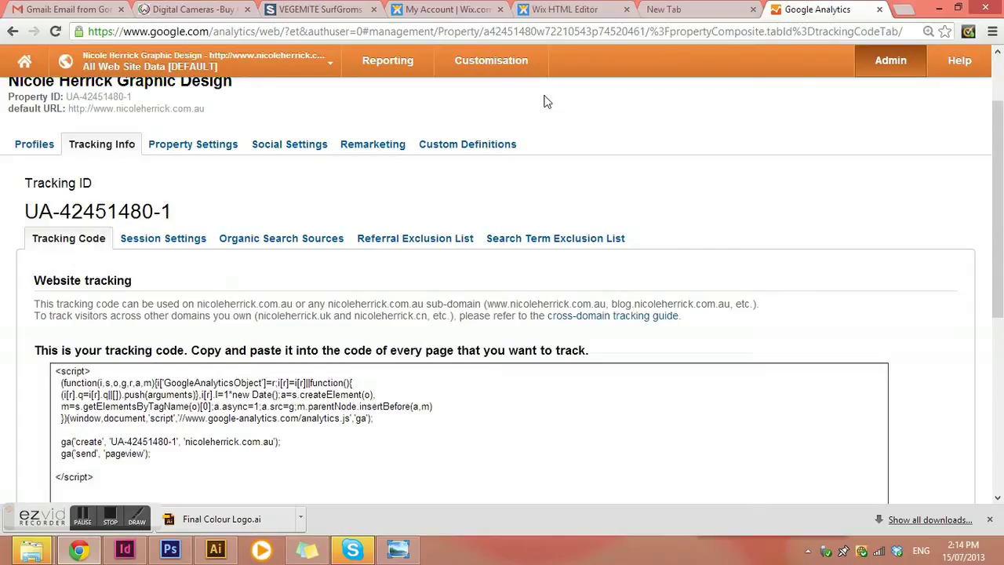
click(567, 15)
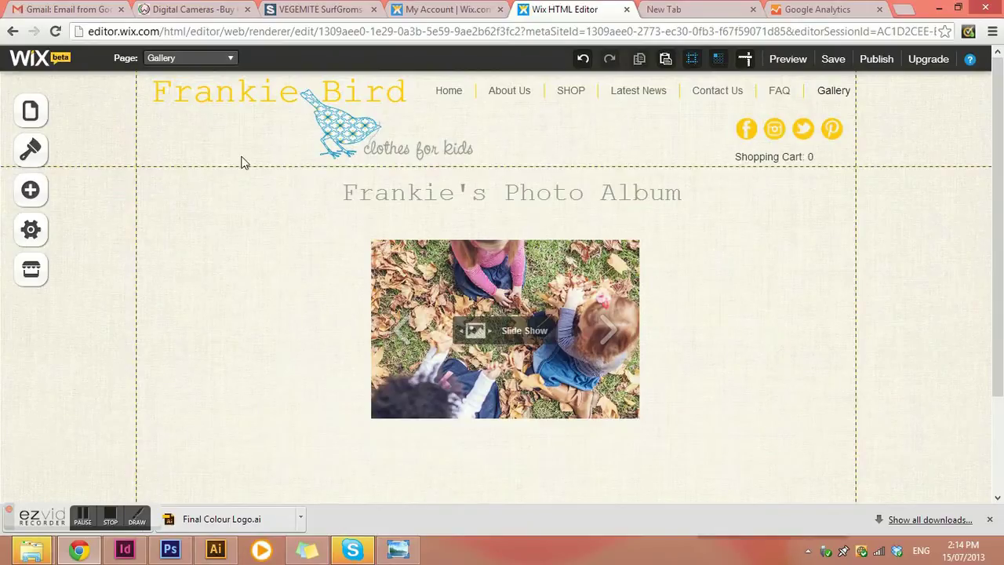
Step: Open the Gallery page's Settings and SEO, then open and close the Wix App Market
click(41, 111)
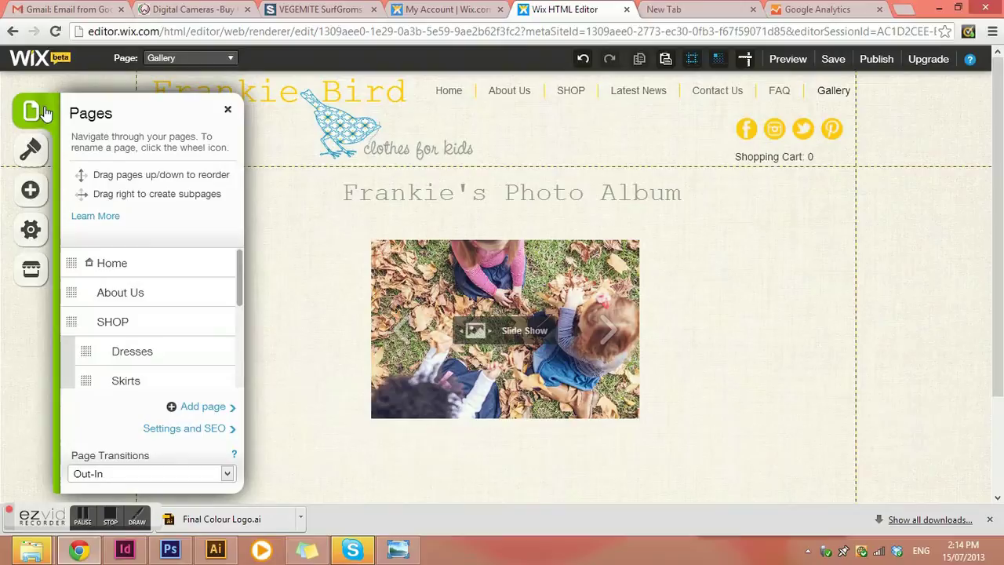
click(170, 430)
scroll(235, 368, down, 5)
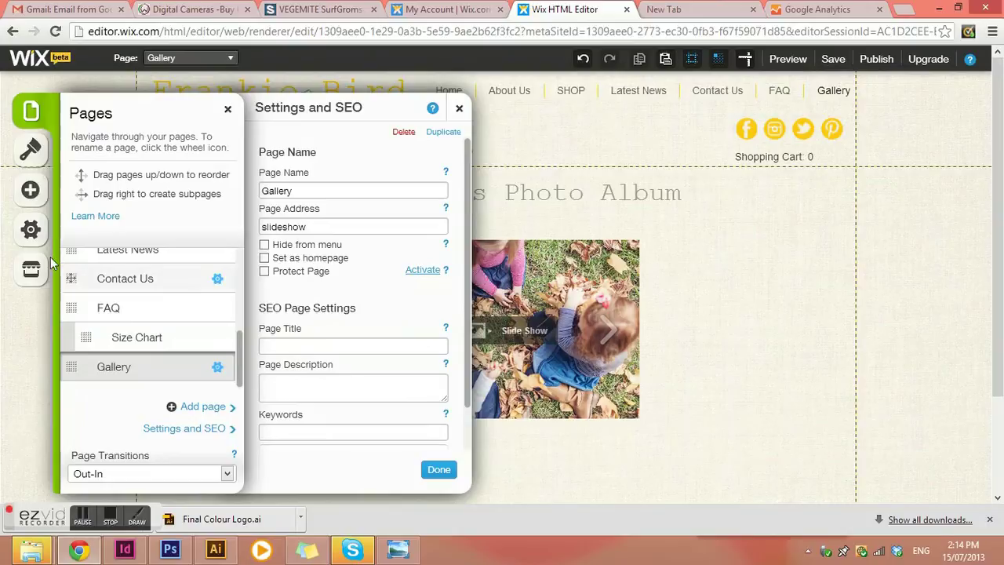
click(30, 272)
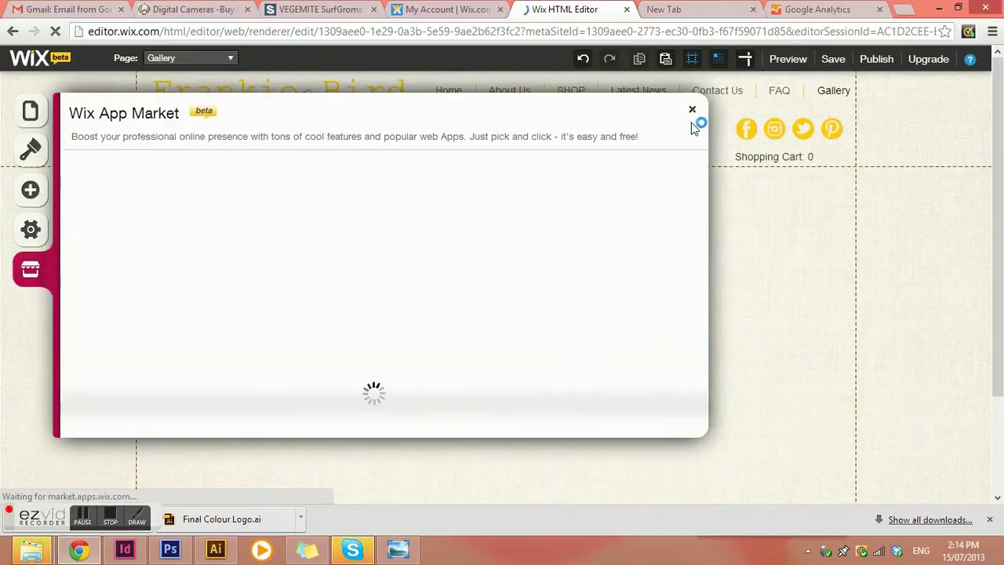
click(693, 112)
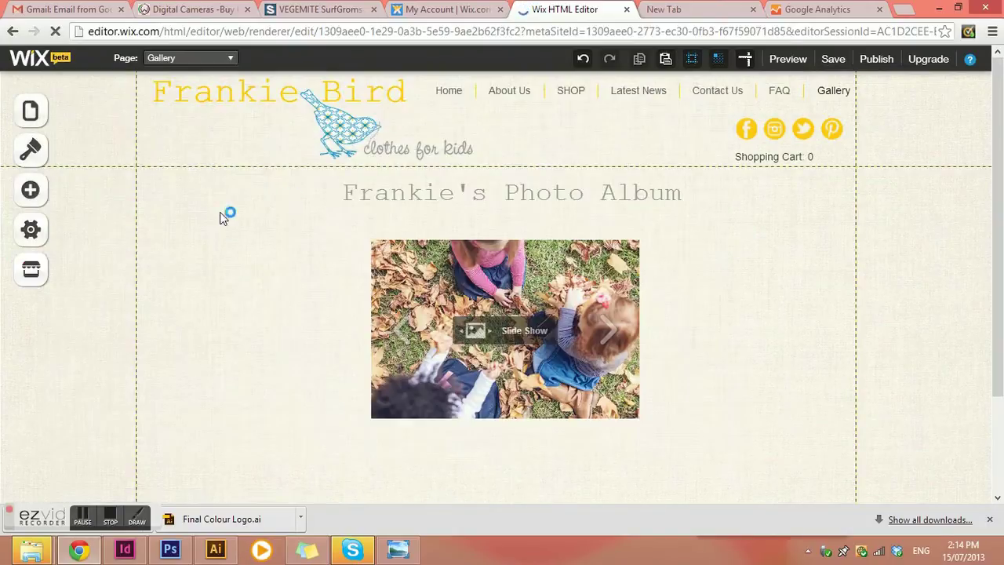
Step: Open the site Settings, view the Statistics section, and close it with Done
click(28, 229)
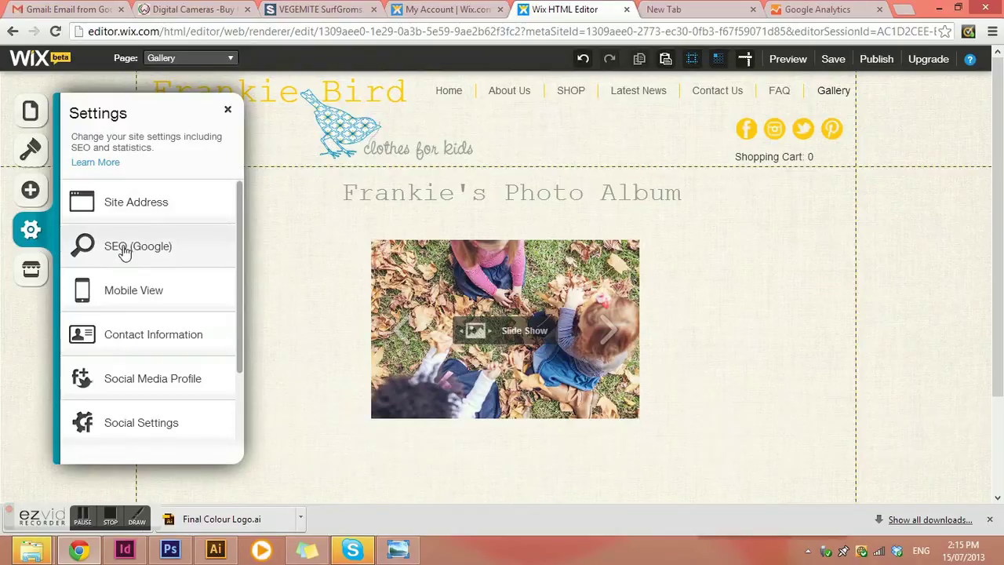
scroll(149, 275, down, 2)
scroll(159, 284, up, 2)
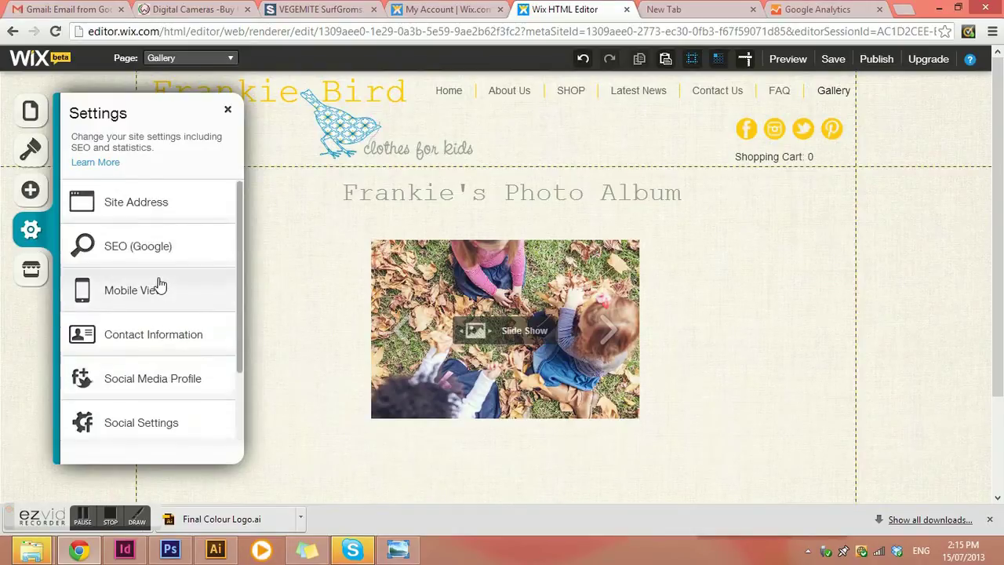
scroll(159, 286, down, 2)
click(130, 378)
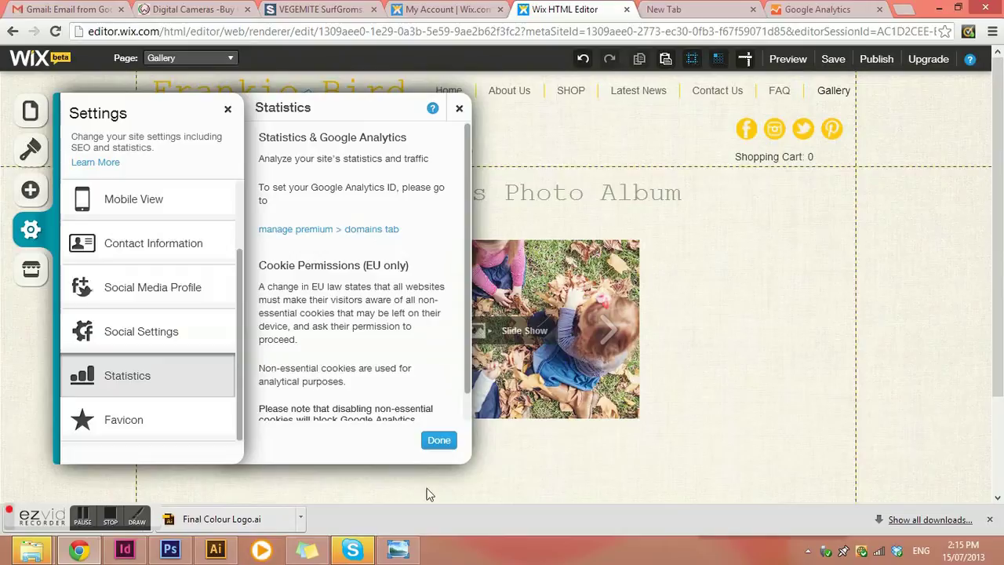
click(438, 440)
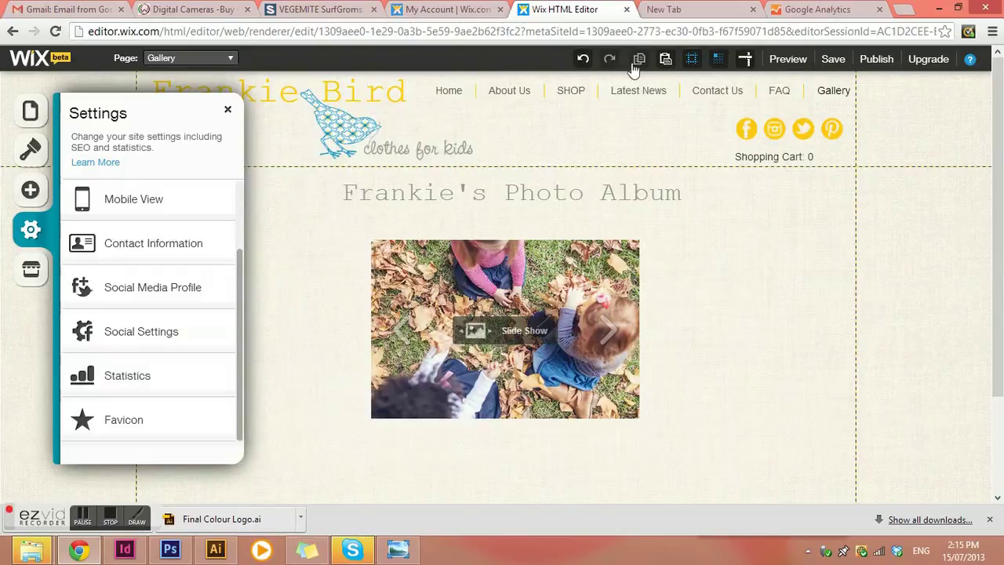
Step: Manage the frankiebird.com.au domain and open its Google Analytics ID entry, closing it unsaved
click(462, 10)
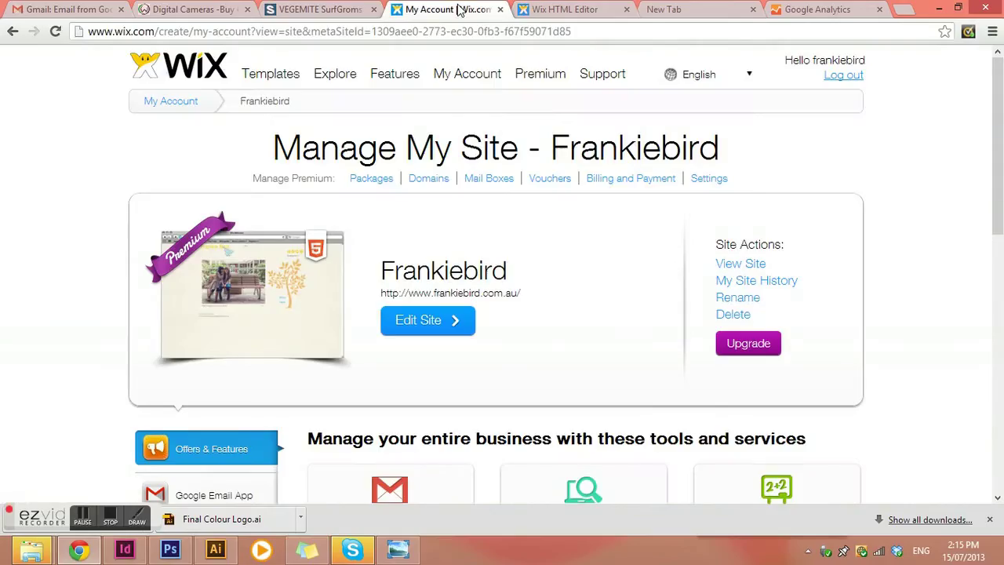
scroll(488, 172, down, 1)
scroll(527, 196, up, 1)
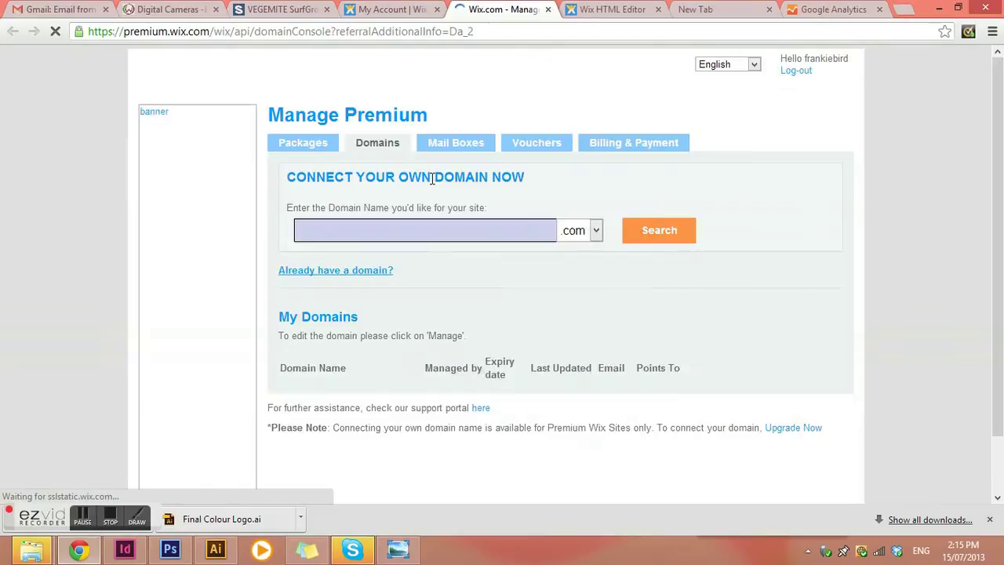
scroll(430, 181, down, 1)
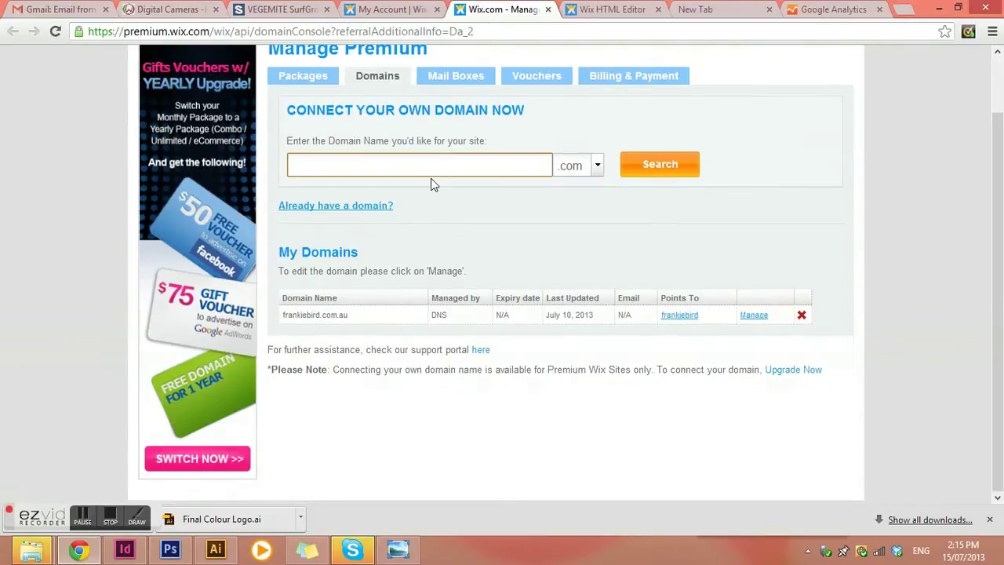
click(755, 316)
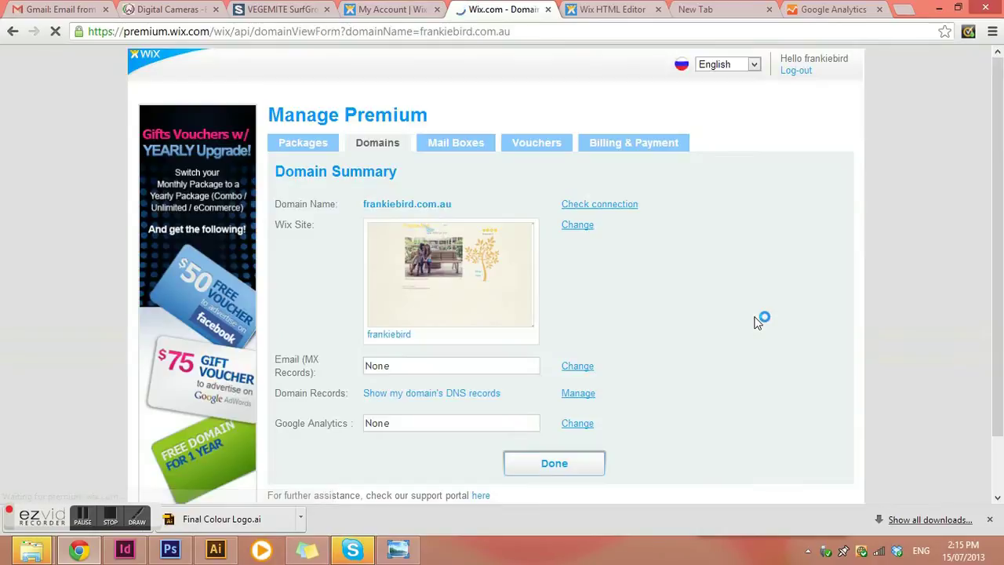
scroll(756, 323, down, 1)
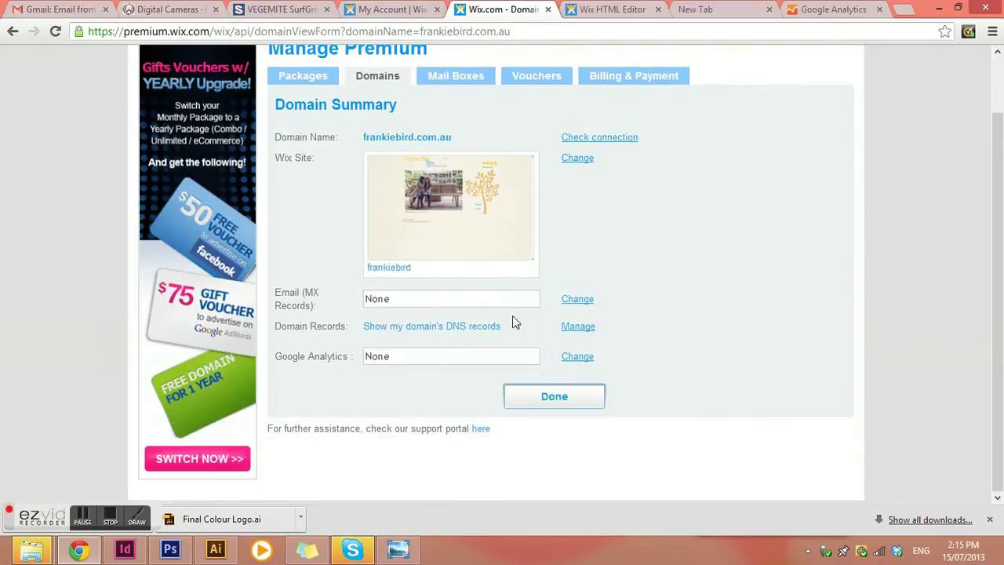
click(585, 357)
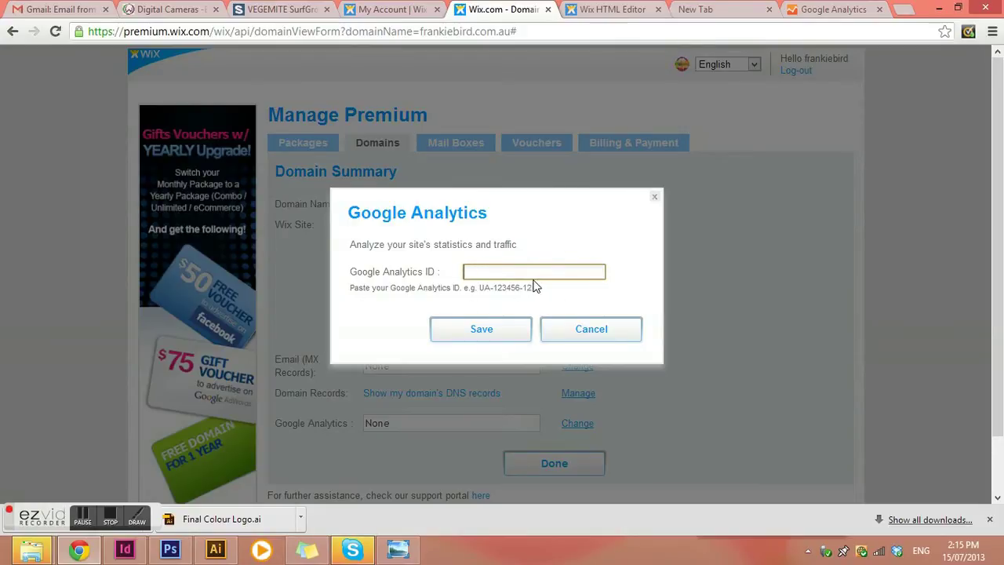
click(589, 340)
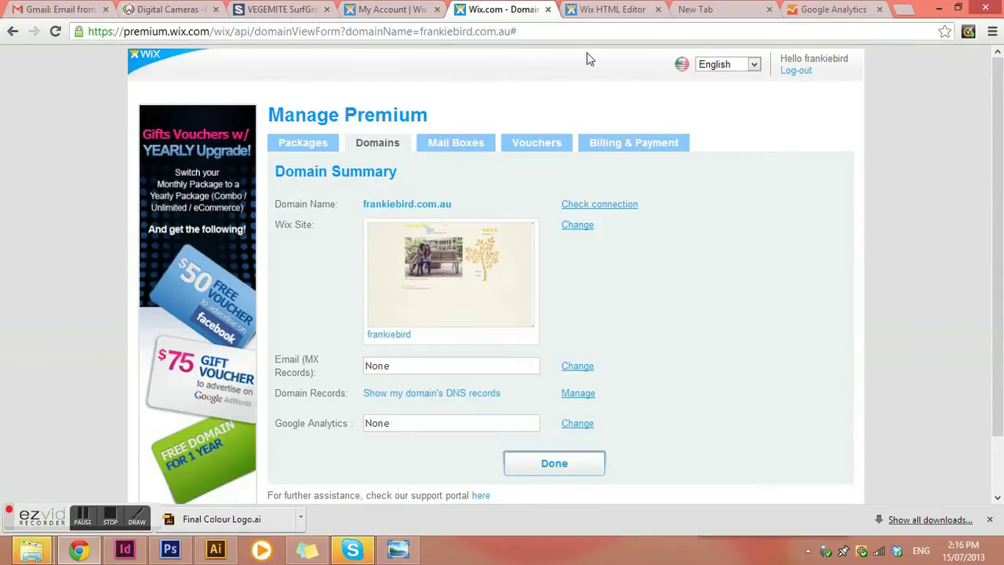
Step: Back on the Google Analytics tracking code page, sign in again with a saved e-mail account
click(834, 11)
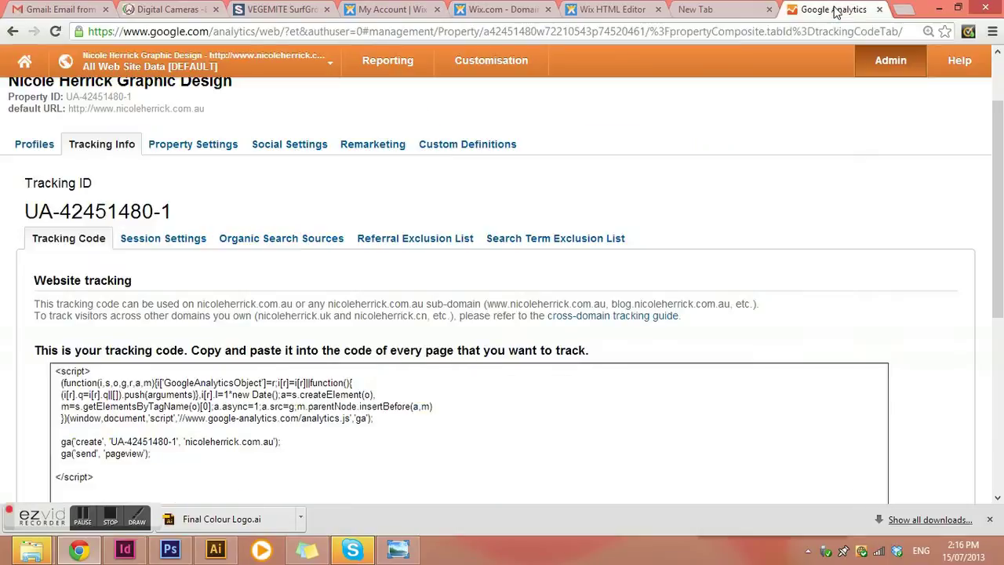
scroll(339, 257, down, 1)
scroll(527, 327, down, 4)
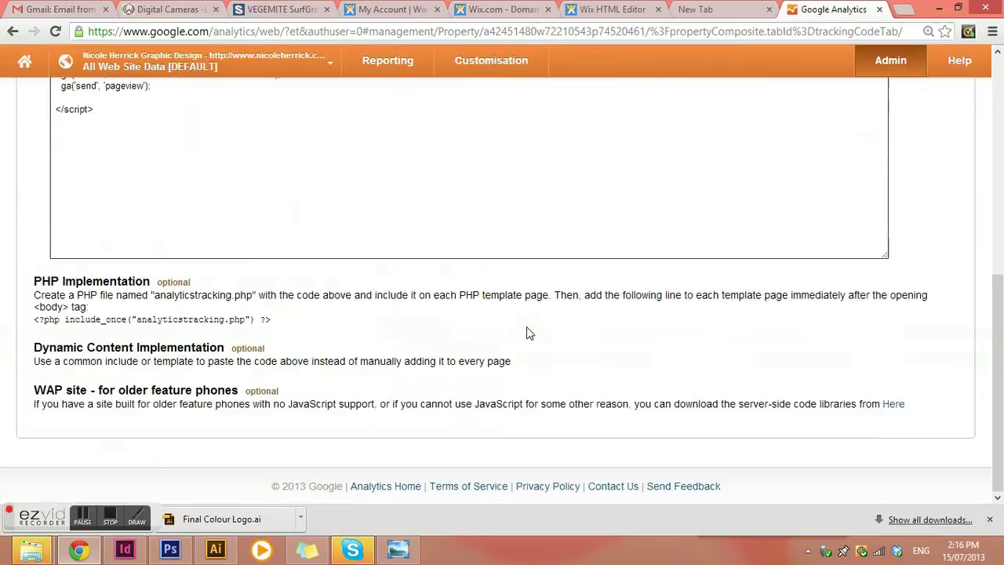
scroll(528, 330, up, 6)
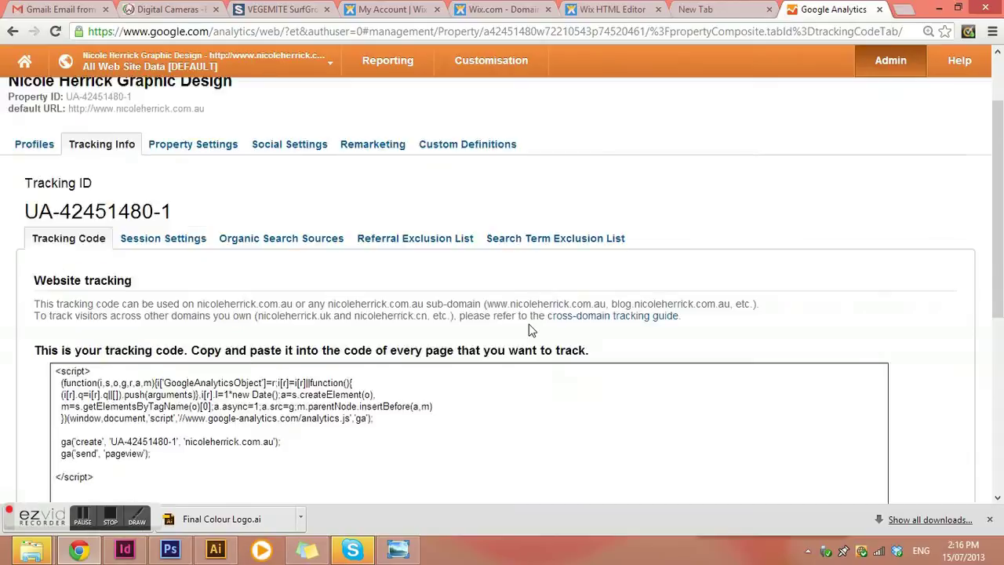
scroll(939, 112, up, 1)
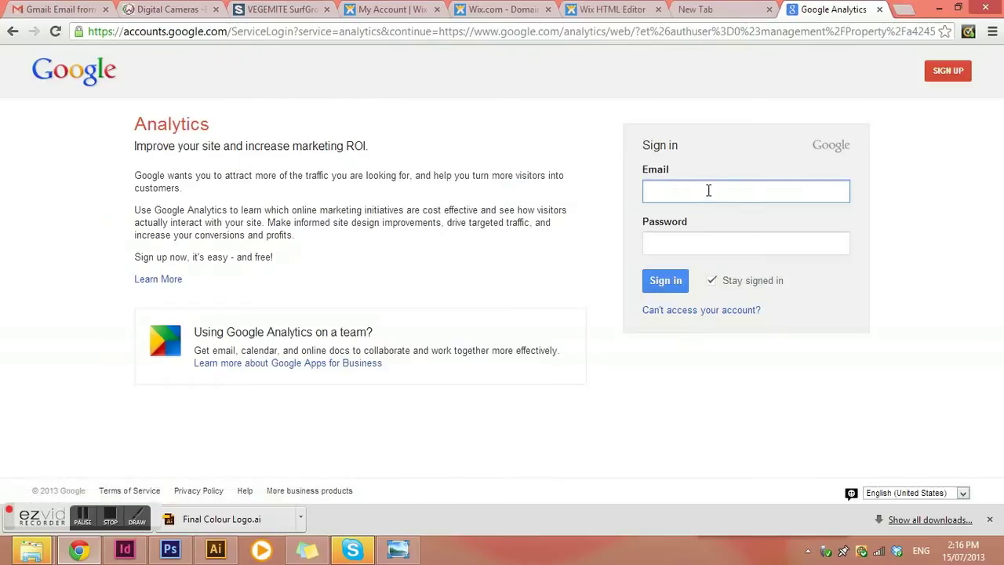
click(734, 194)
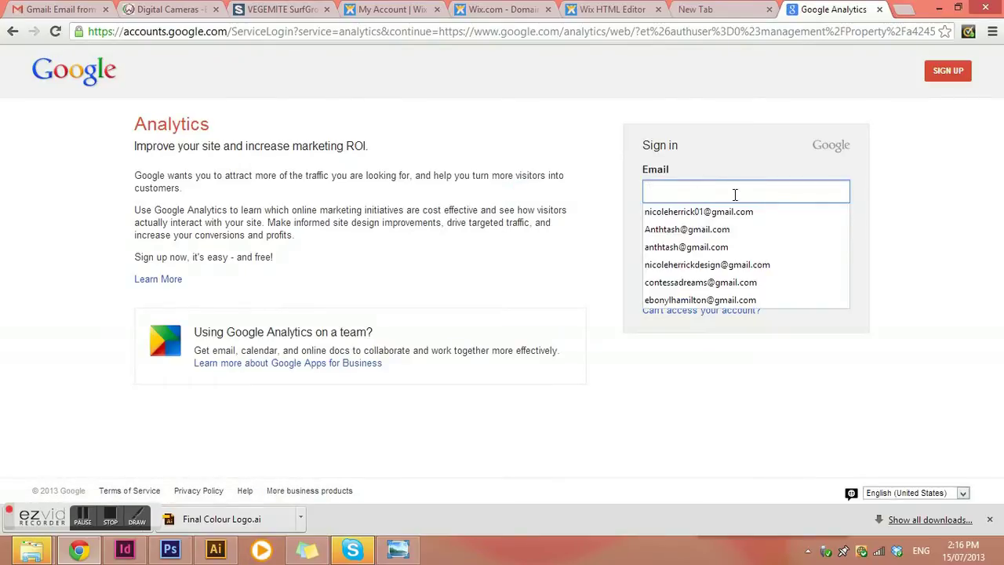
click(698, 212)
click(695, 245)
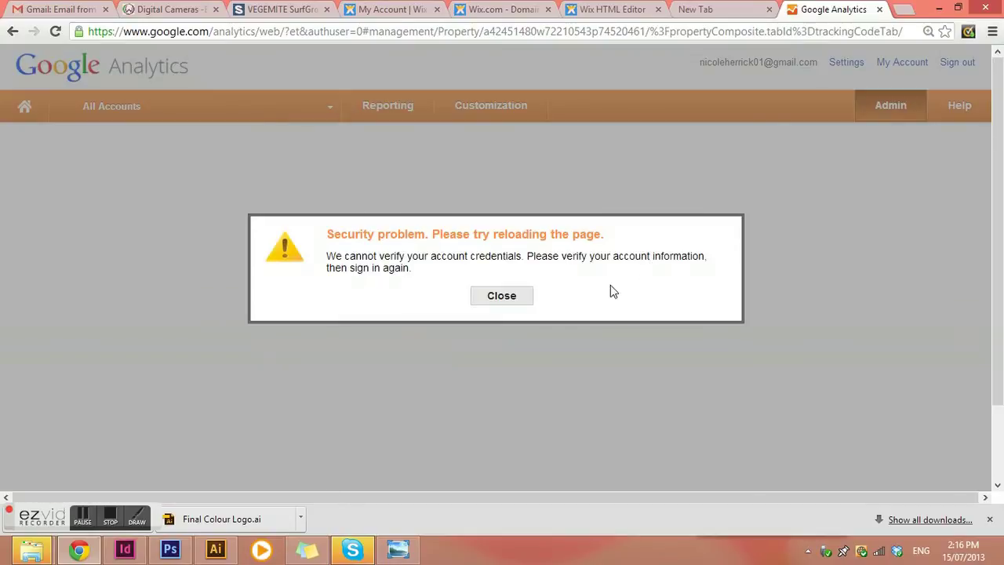
Step: Dismiss the security problem warning, close the Gmail tab and return to Google Analytics
click(513, 296)
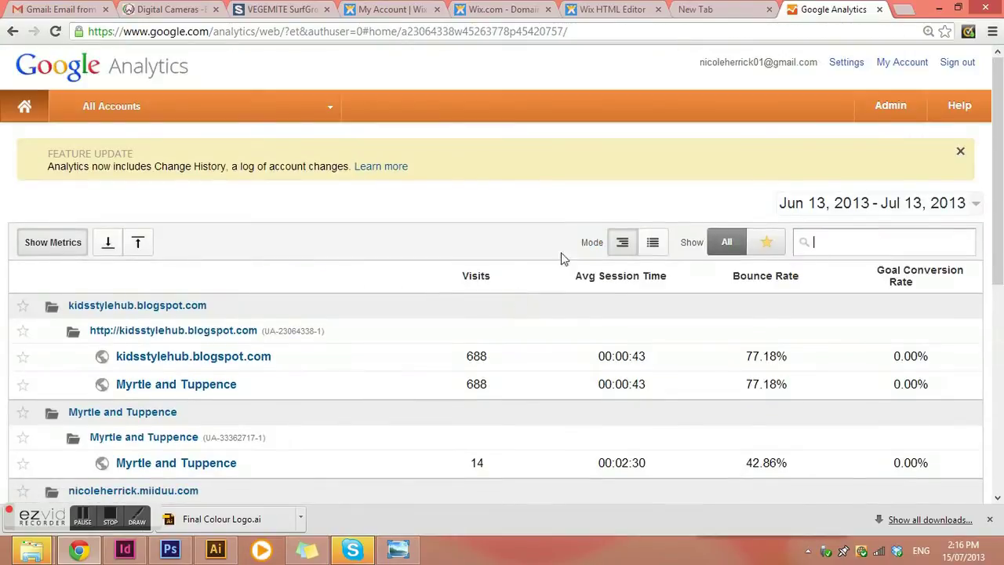
click(76, 10)
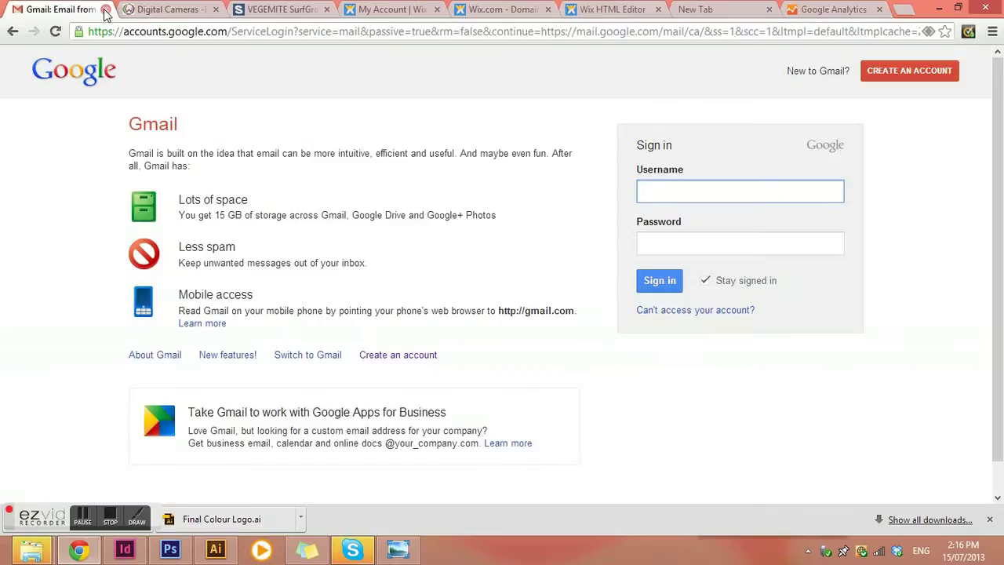
click(106, 10)
click(672, 9)
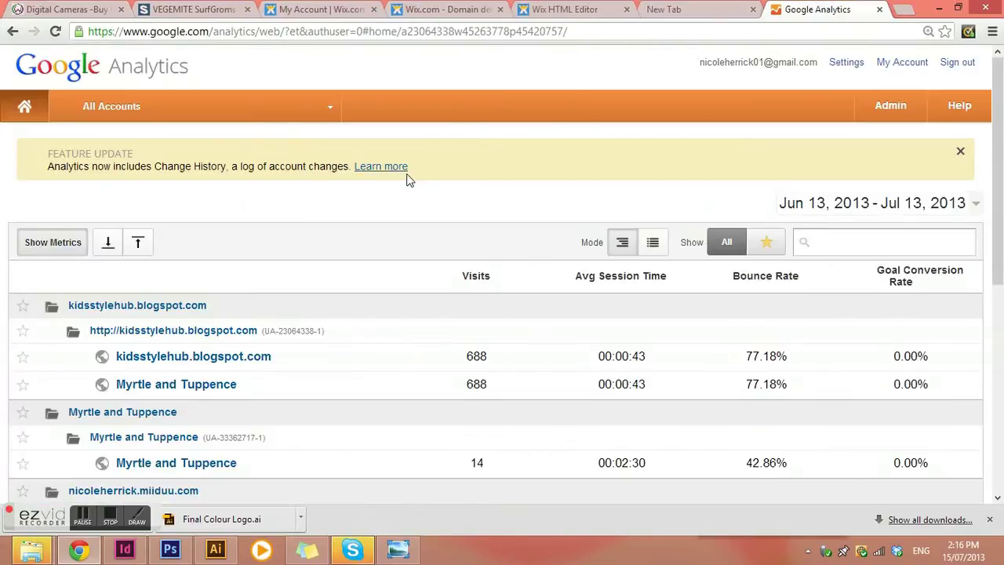
Step: Scroll through the All Accounts list of properties with visits, session time and bounce rate
scroll(468, 257, down, 1)
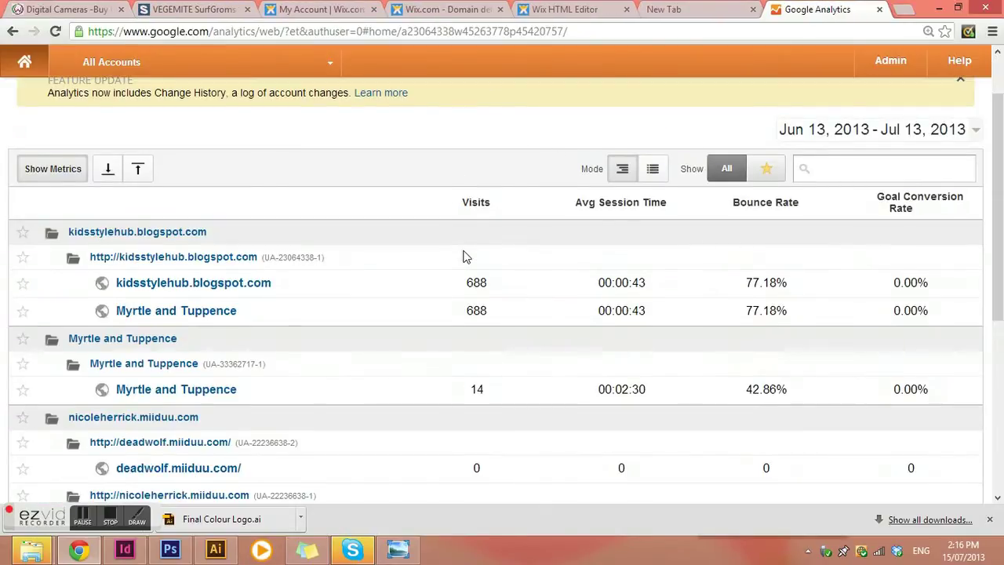
scroll(251, 314, down, 1)
scroll(267, 357, down, 1)
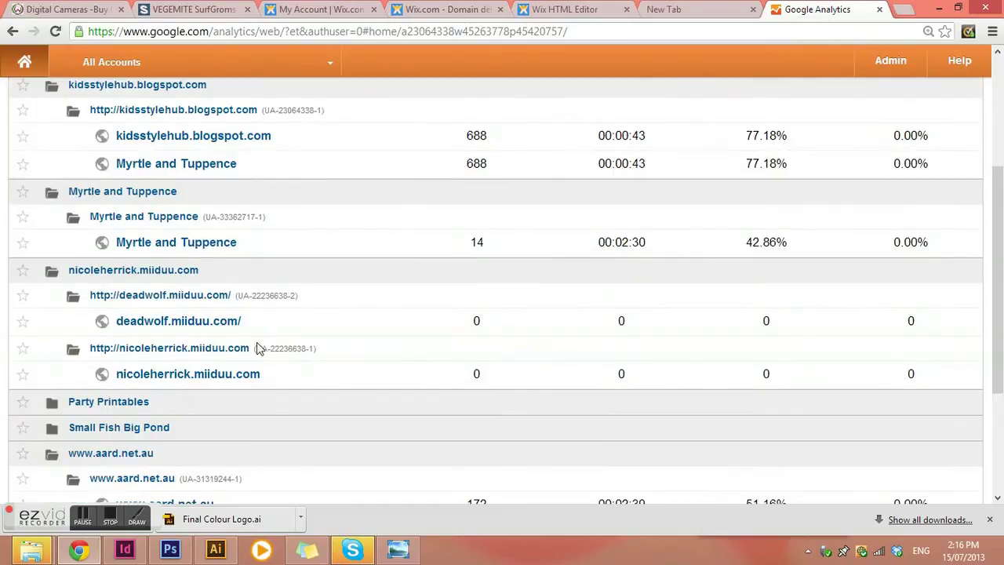
scroll(259, 348, down, 3)
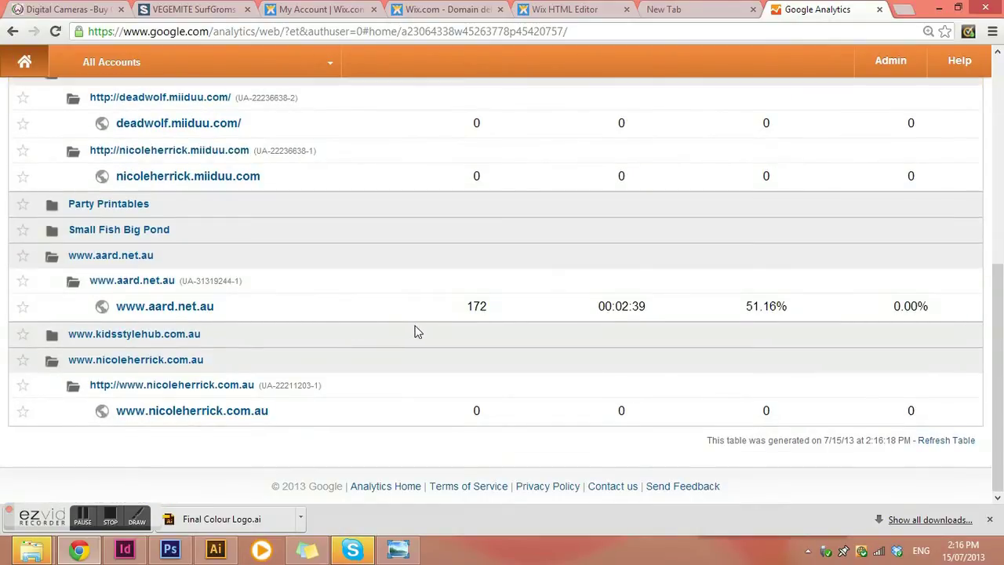
scroll(417, 331, up, 5)
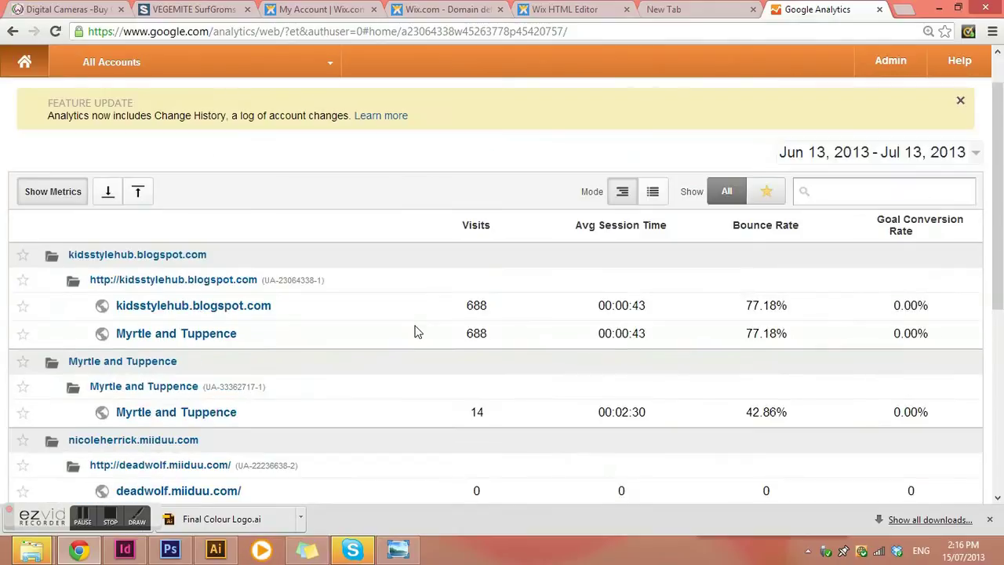
scroll(417, 332, down, 1)
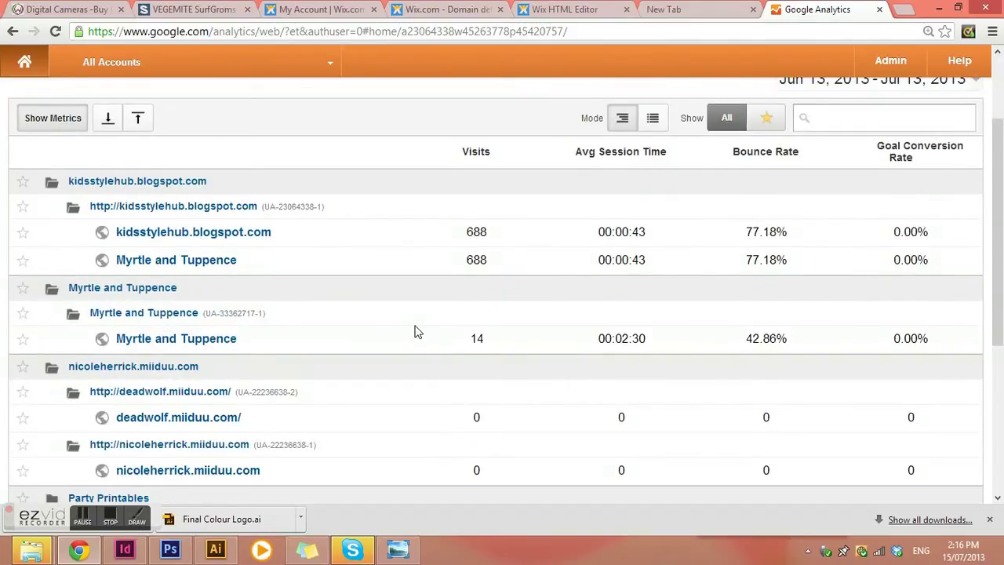
scroll(417, 332, down, 1)
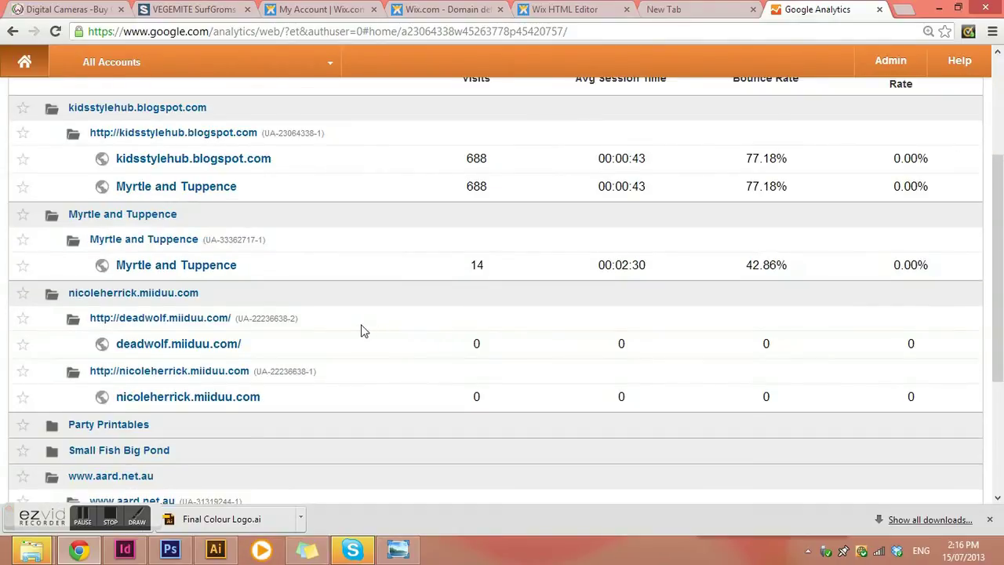
scroll(362, 330, down, 1)
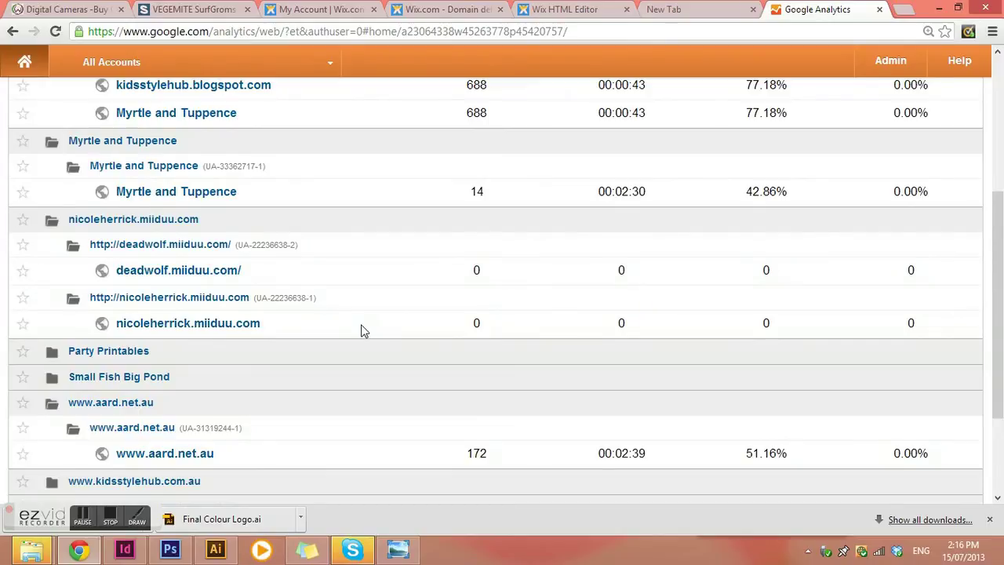
scroll(362, 331, down, 1)
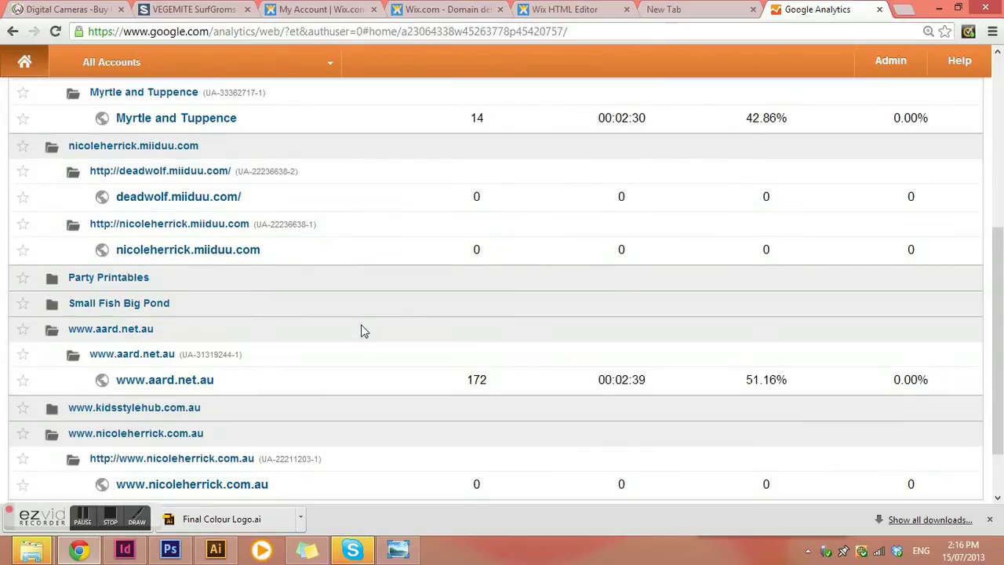
click(162, 381)
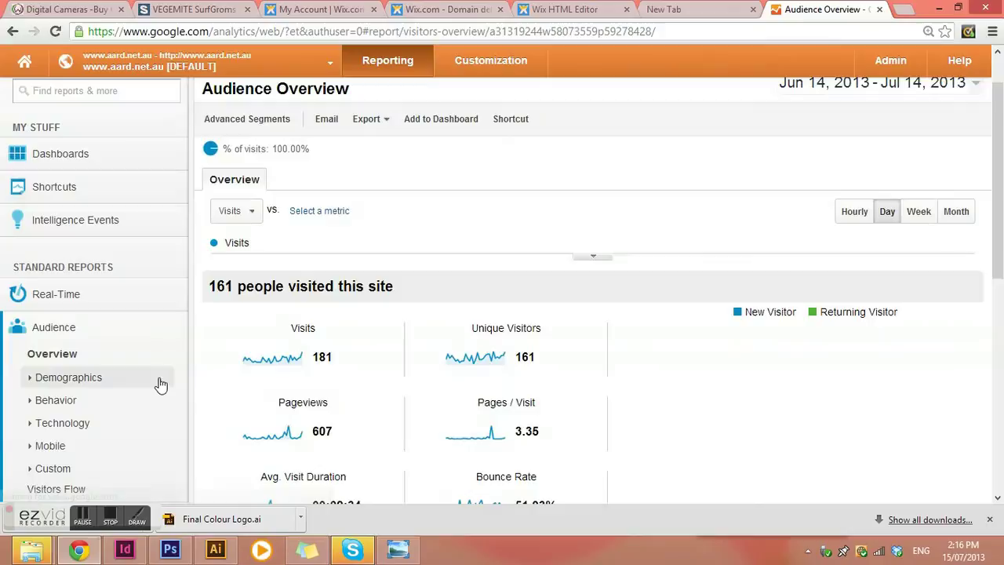
scroll(641, 269, down, 1)
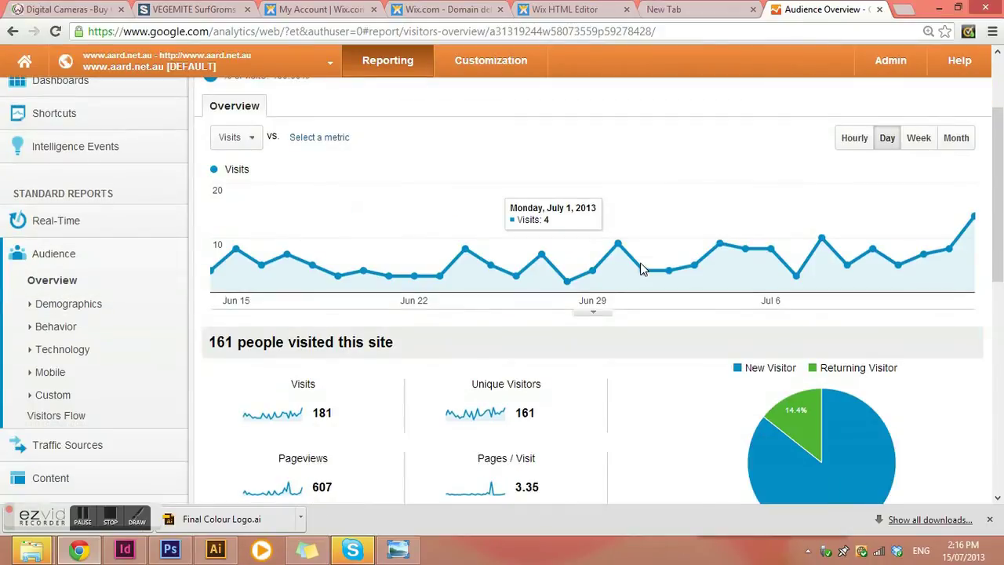
scroll(641, 269, down, 1)
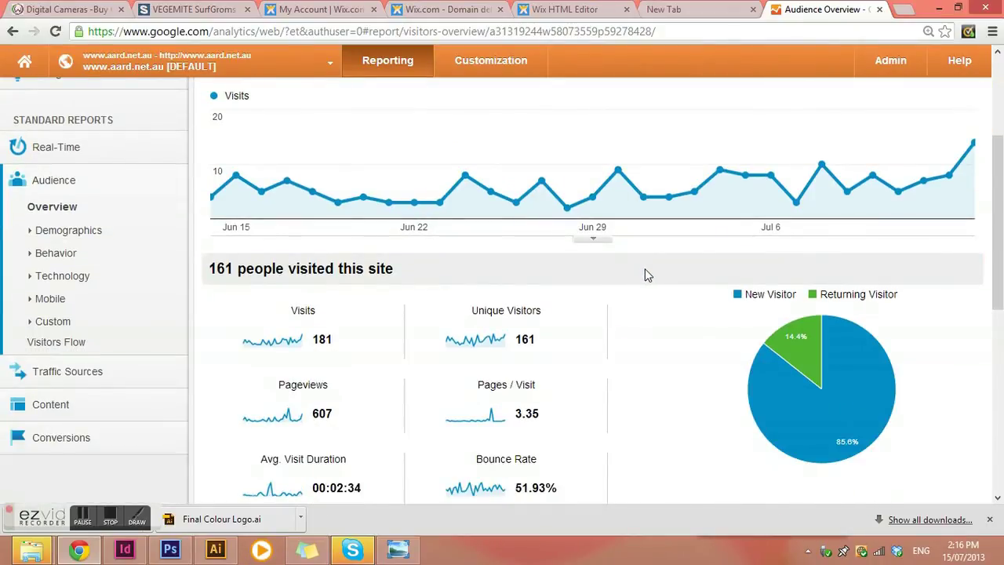
scroll(644, 268, up, 3)
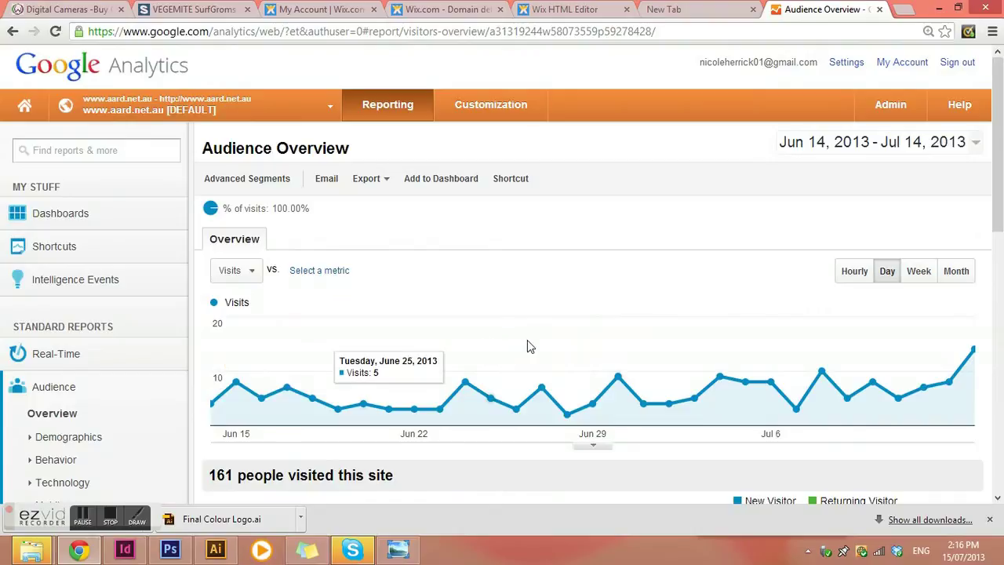
scroll(527, 340, down, 1)
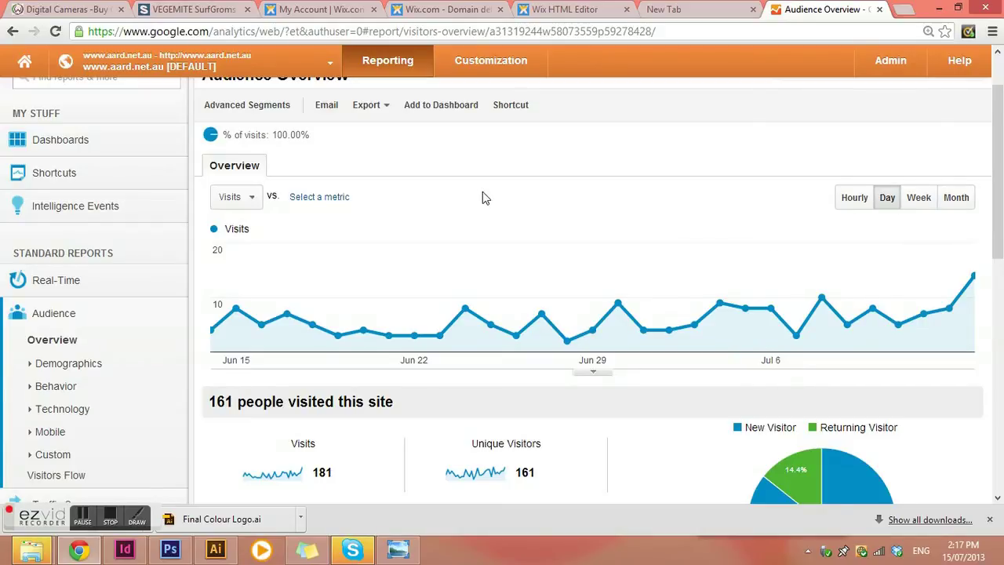
scroll(482, 198, down, 2)
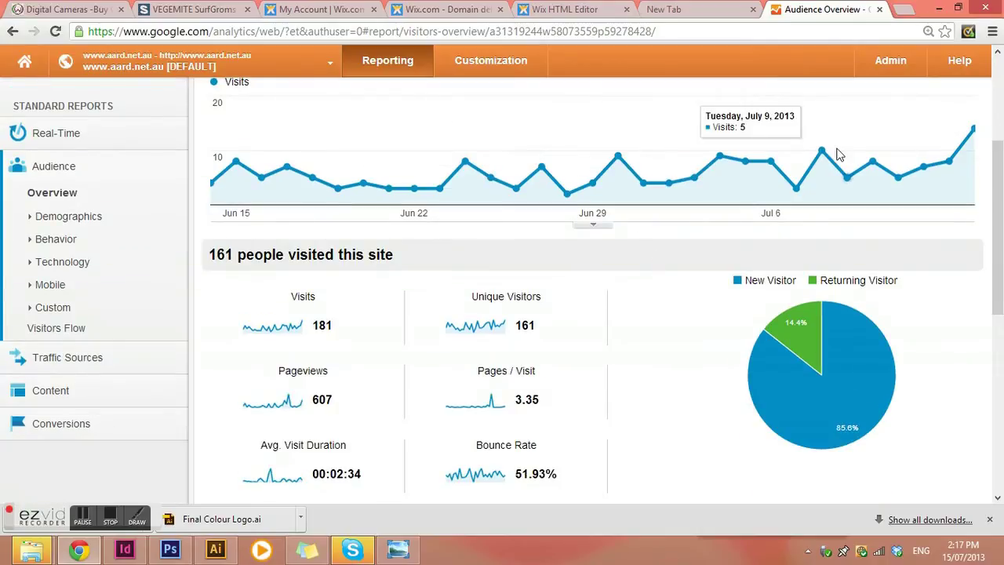
scroll(837, 154, down, 1)
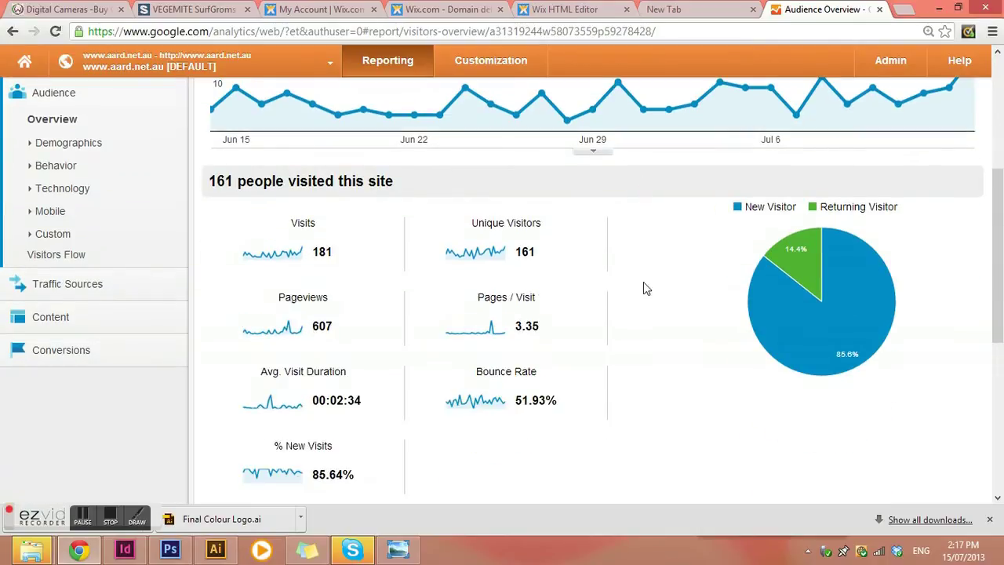
scroll(345, 262, down, 1)
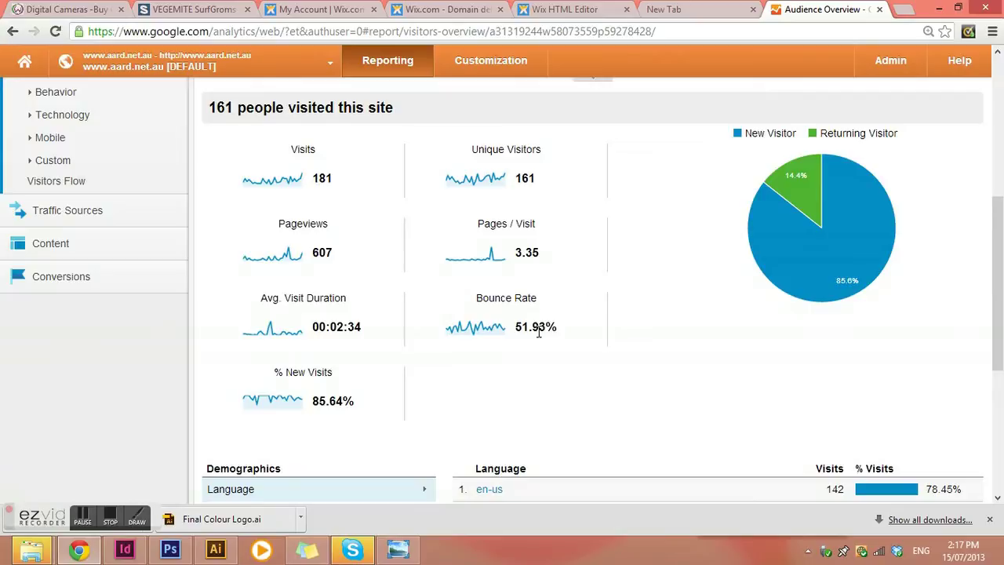
mouse_move(786, 204)
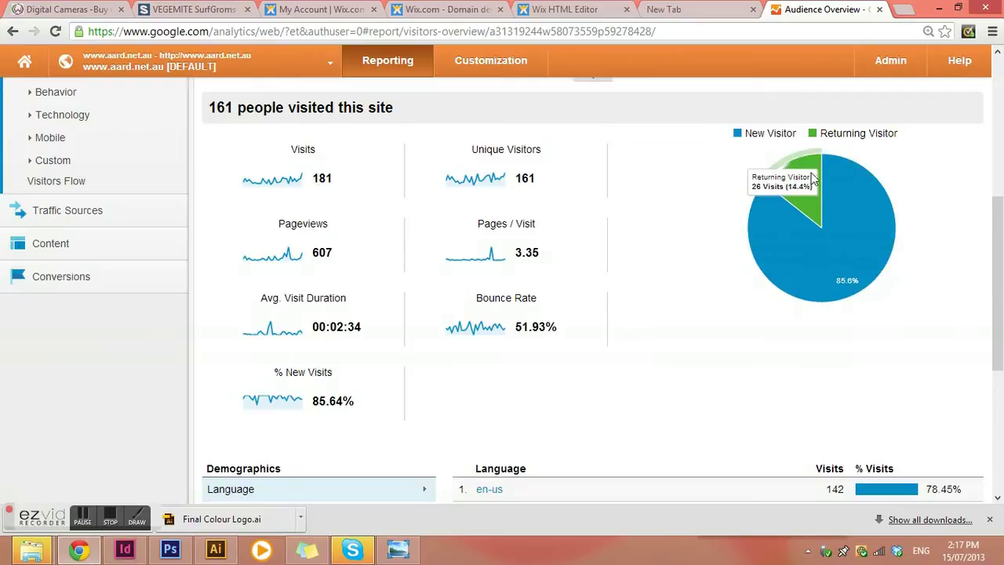
Step: Break visits down by country, then by city, with Melbourne 49 and Sydney 48 on top
scroll(653, 299, down, 1)
scroll(654, 300, down, 3)
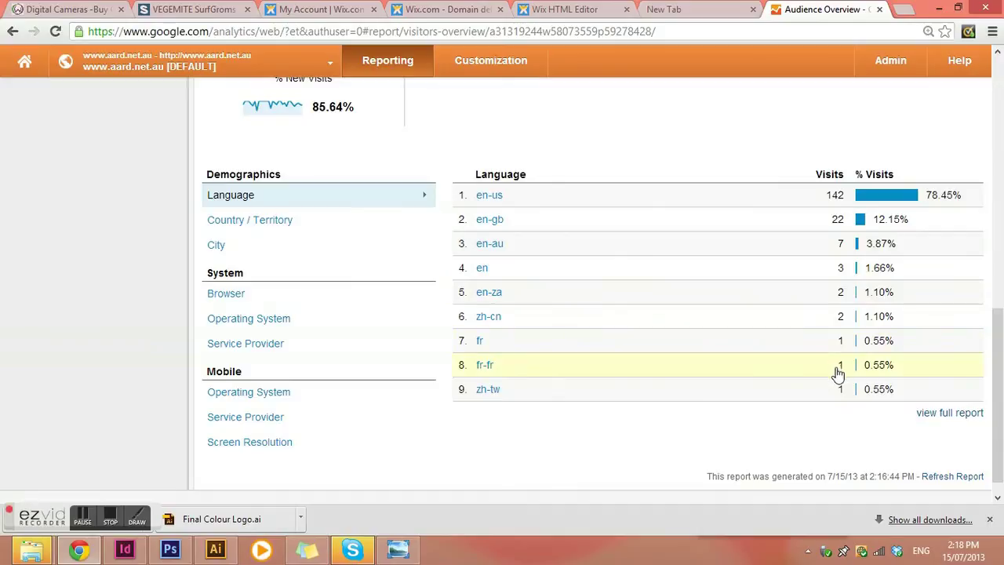
click(259, 228)
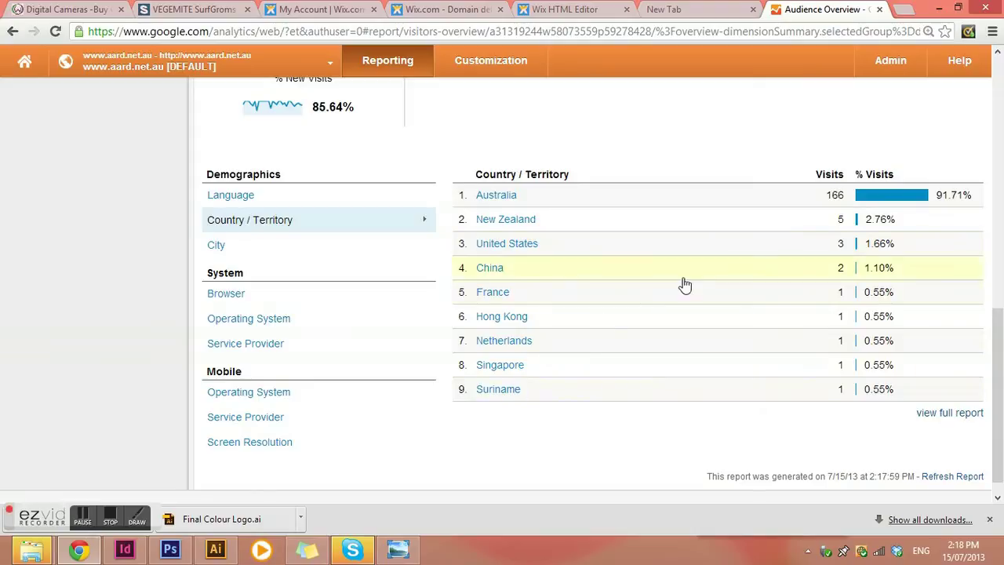
click(213, 245)
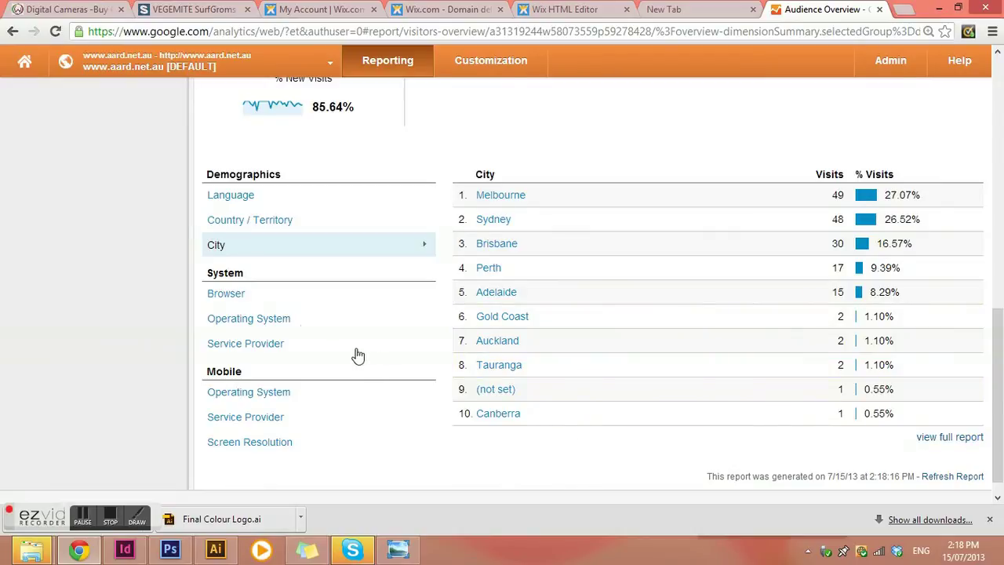
Step: Review visits by browser, operating system and service provider
click(228, 295)
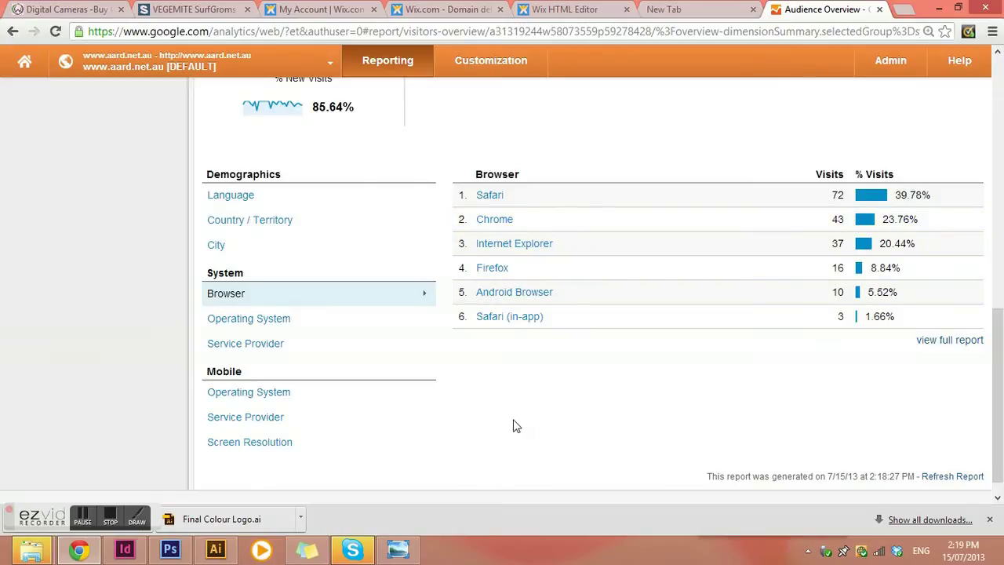
click(264, 321)
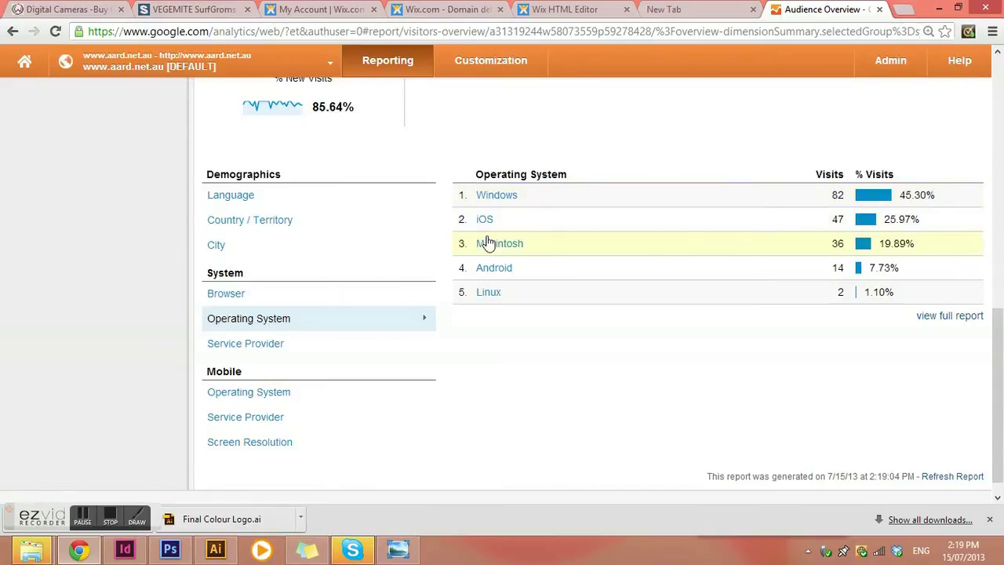
click(269, 344)
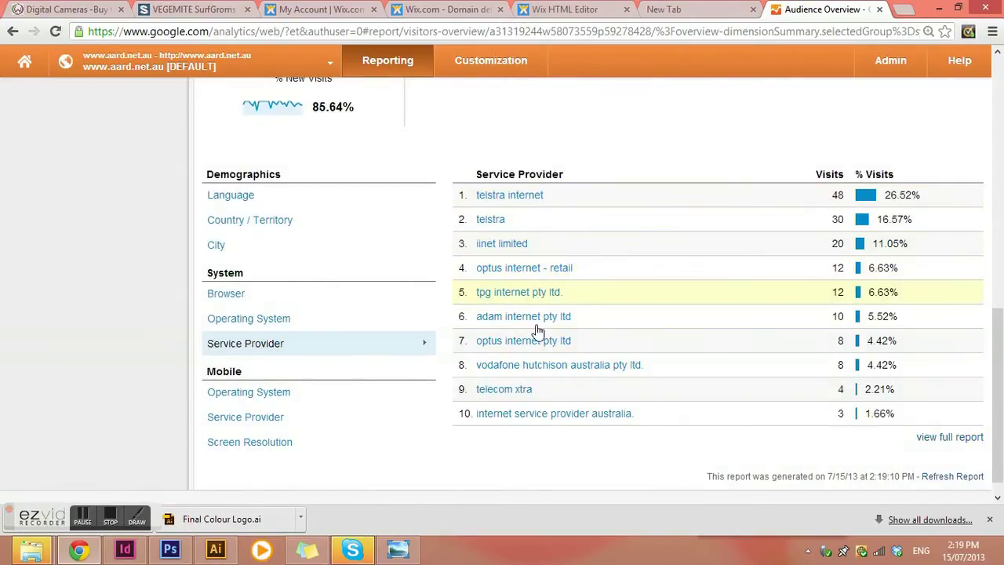
Step: Review mobile visits by operating system, service provider and screen resolution
click(269, 391)
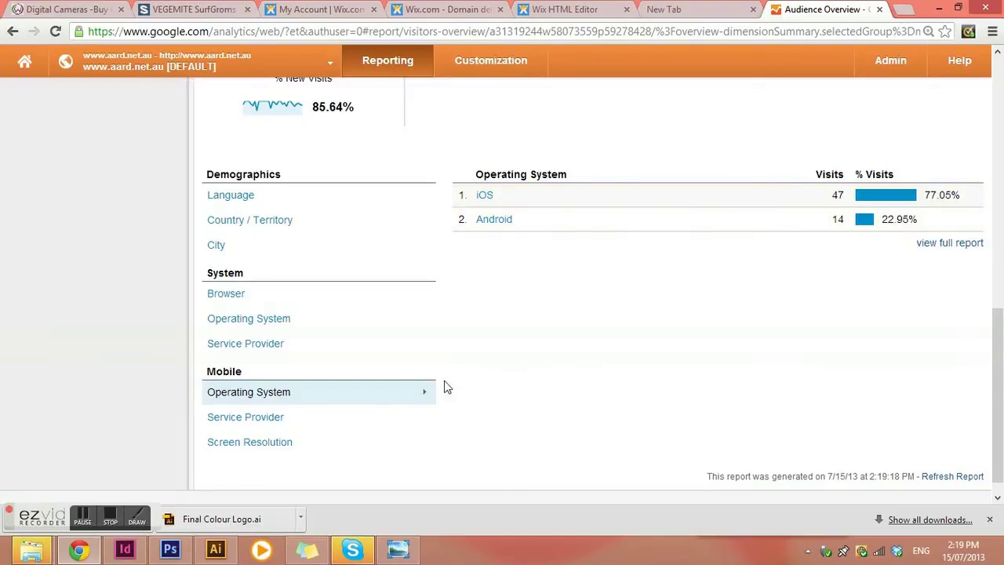
click(244, 416)
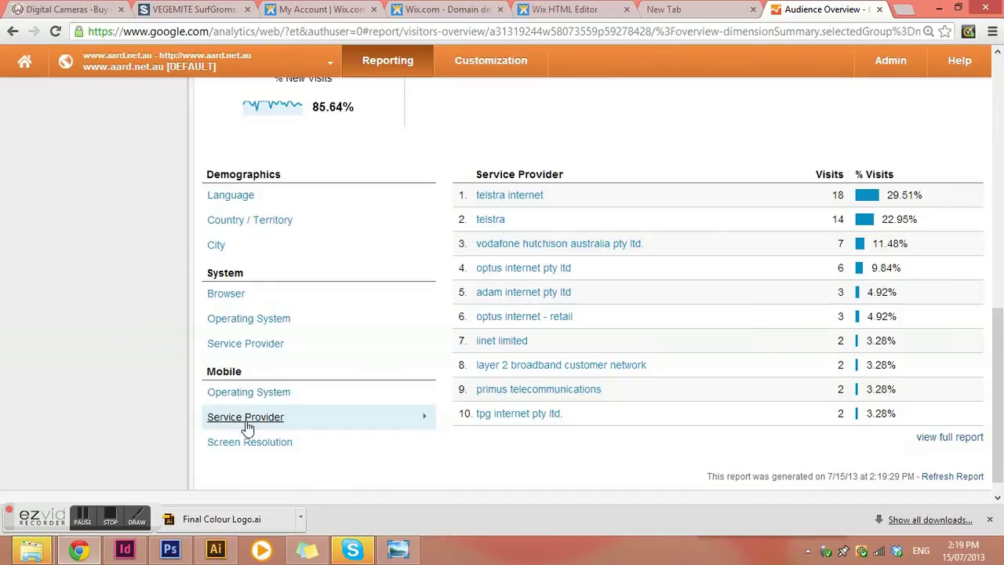
click(454, 339)
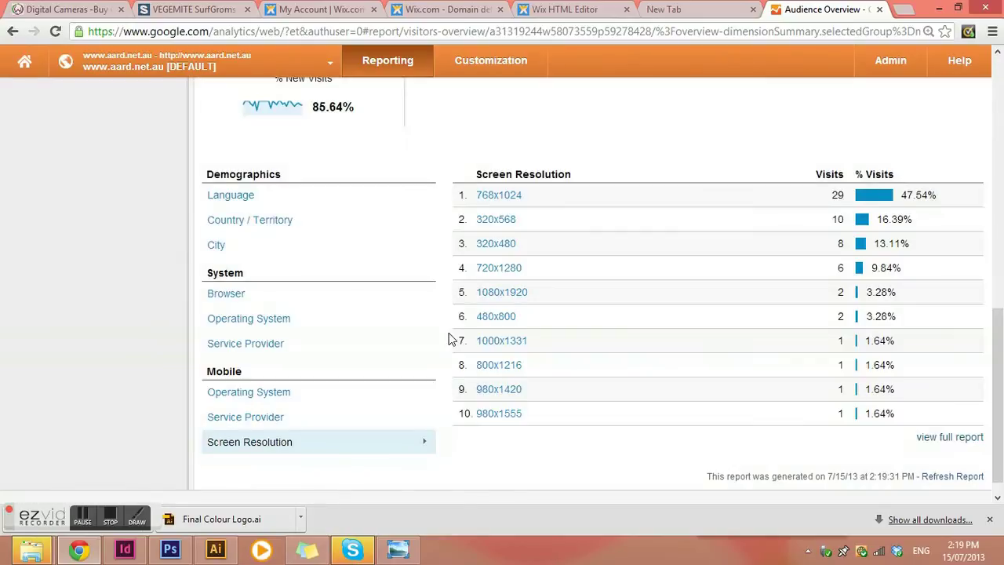
scroll(692, 240, up, 10)
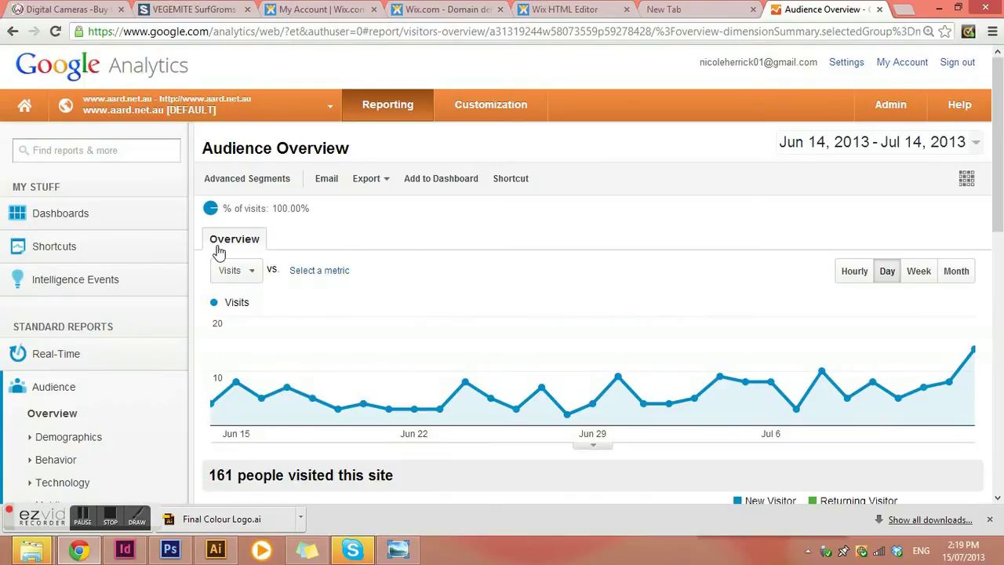
Step: Expand the Demographics and Behavior sections and view the New vs Returning visitors report
scroll(113, 324, down, 1)
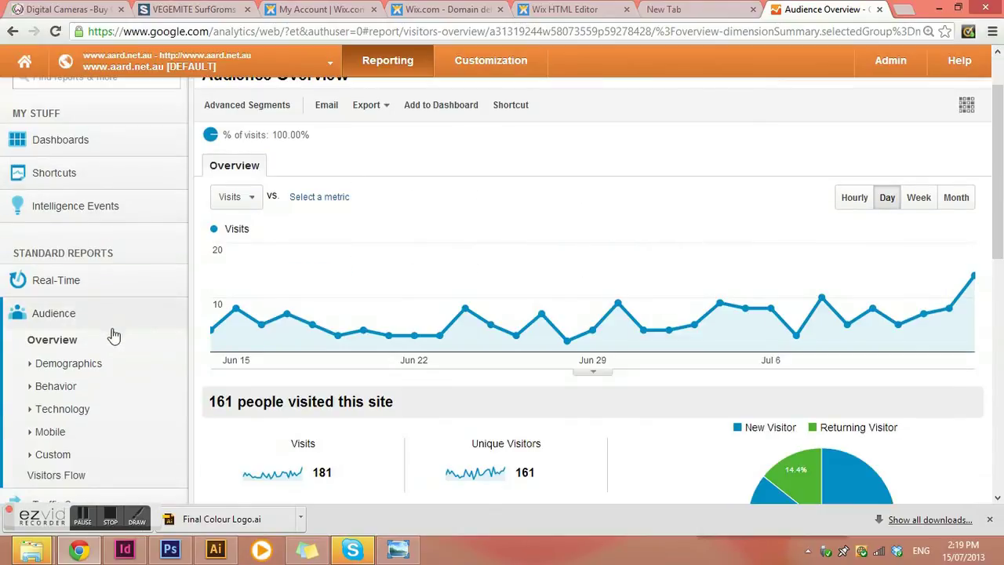
click(62, 367)
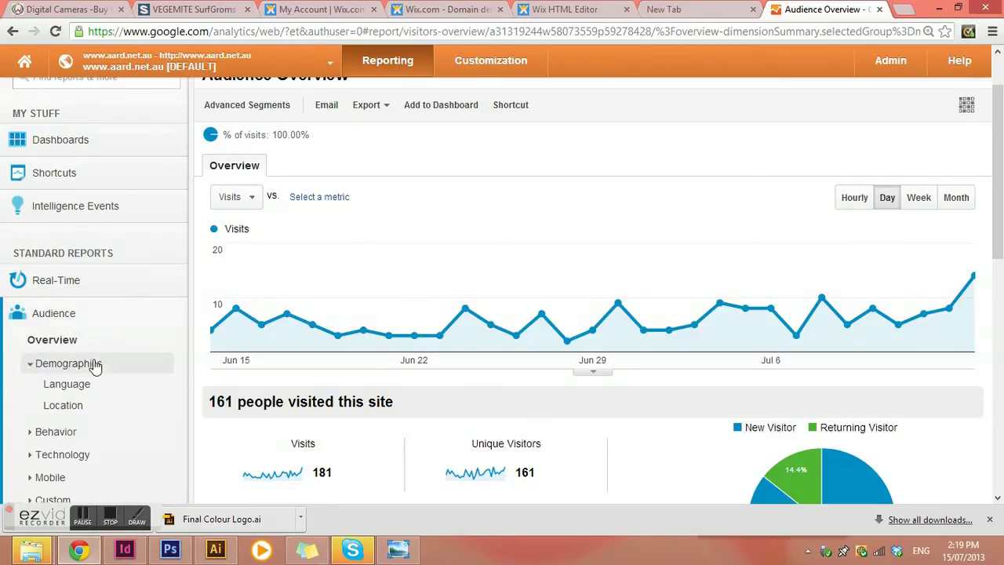
scroll(95, 365, down, 1)
click(55, 360)
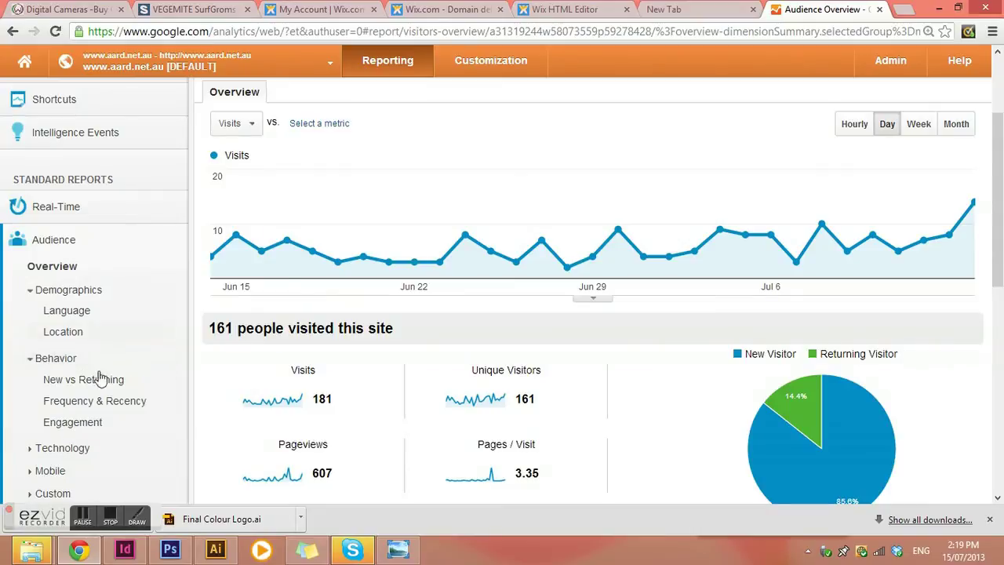
scroll(180, 345, down, 2)
click(99, 241)
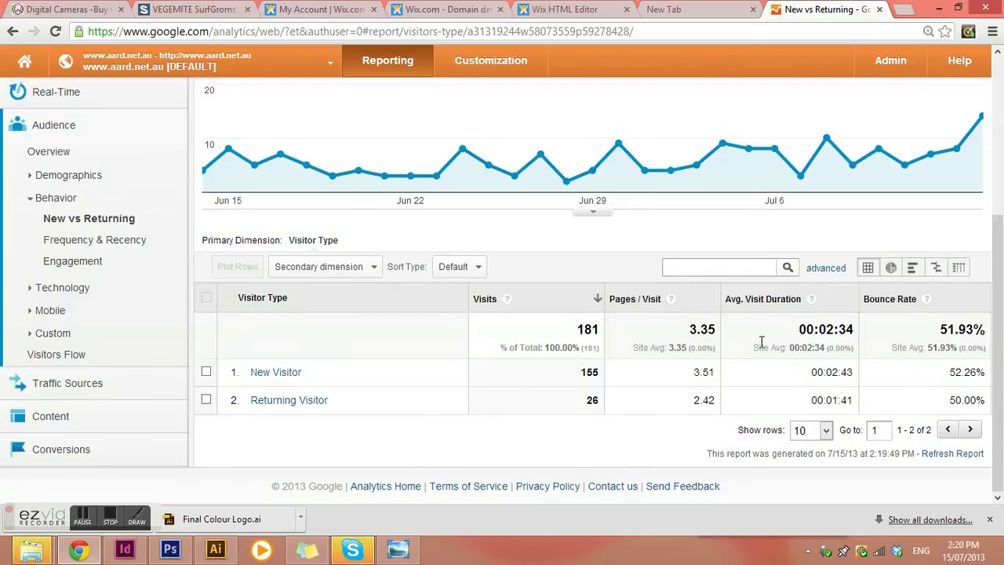
Step: View Frequency & Recency, then the Engagement report showing 100 visits of 0-10 seconds
click(105, 245)
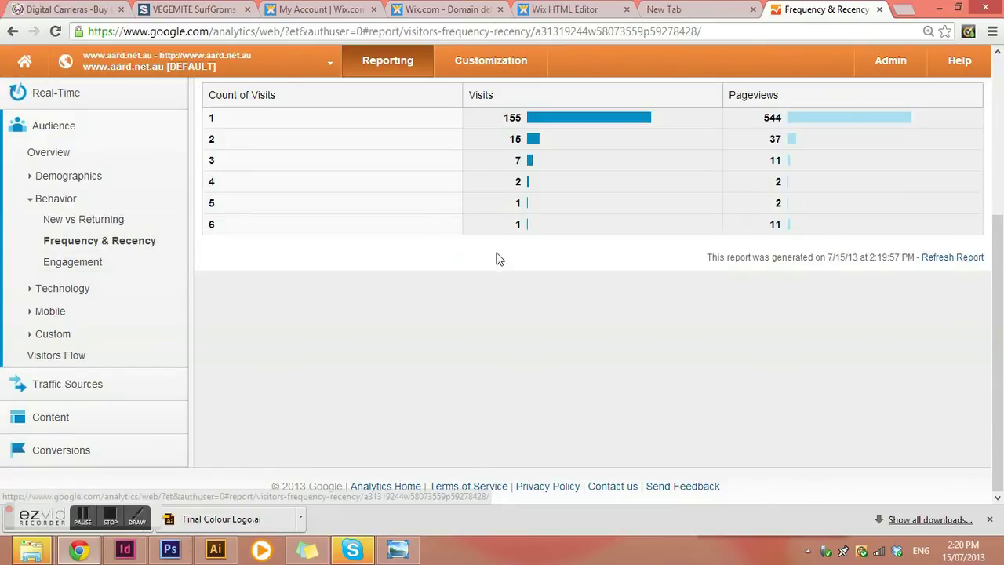
scroll(502, 259, up, 3)
scroll(510, 261, down, 1)
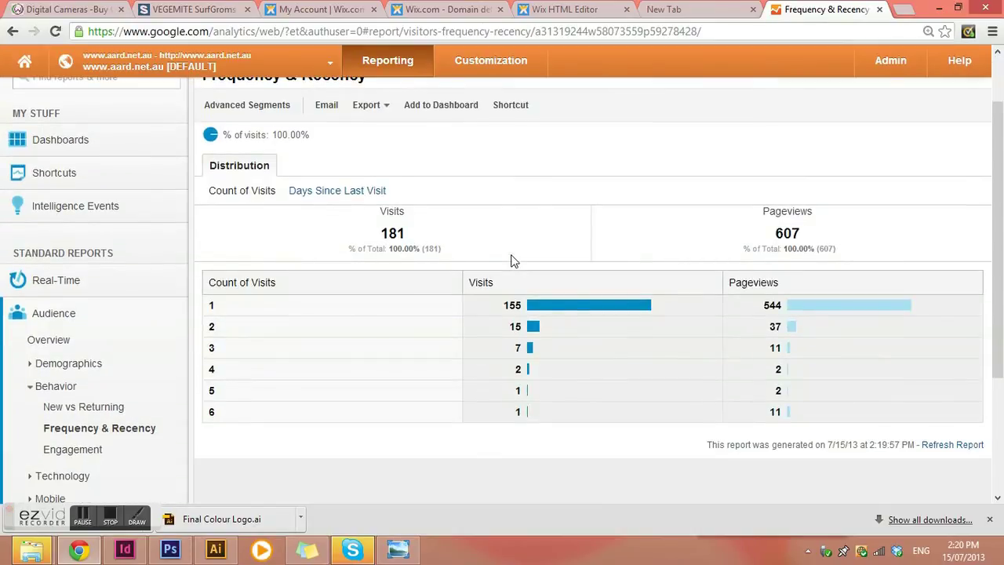
click(84, 453)
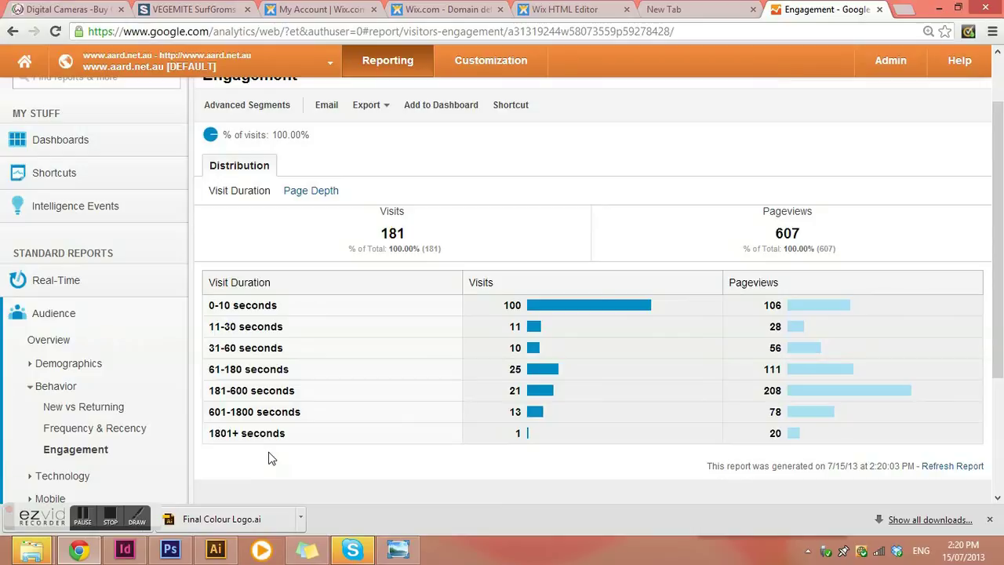
scroll(113, 417, down, 4)
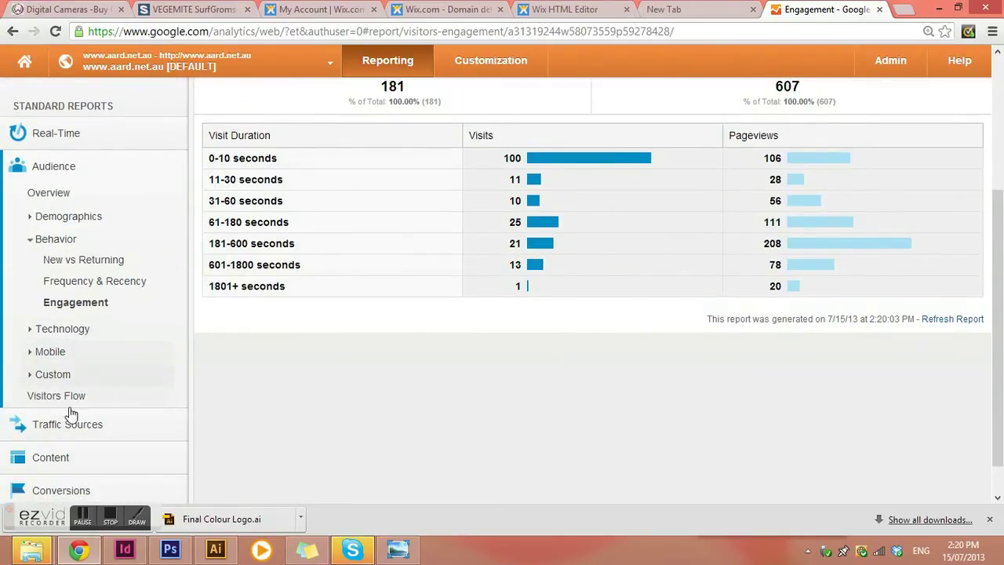
Step: Inspect the Visitors Flow diagram (167 visits, Australia 152, 93 drop-offs) and expand Traffic Sources
click(62, 396)
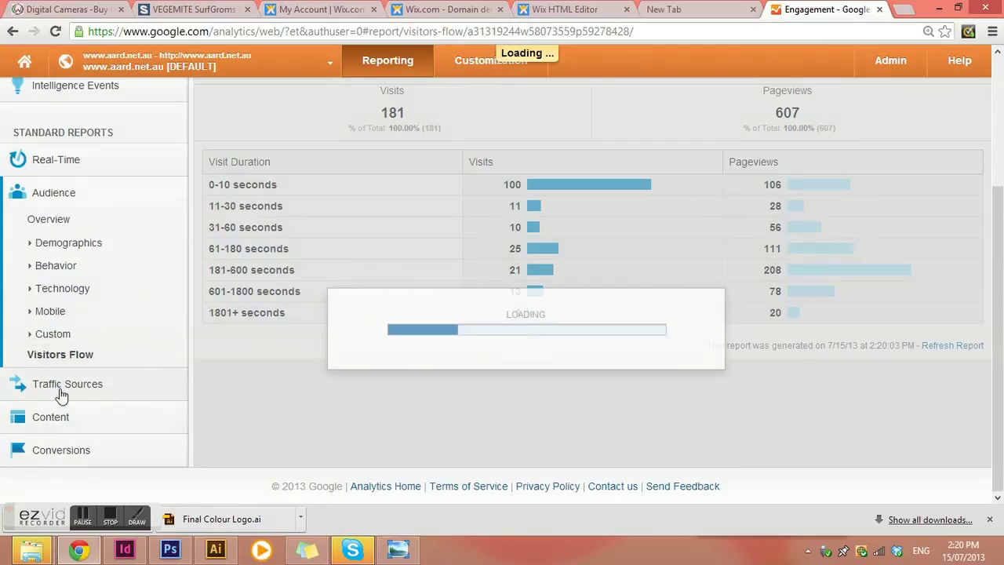
scroll(440, 271, up, 4)
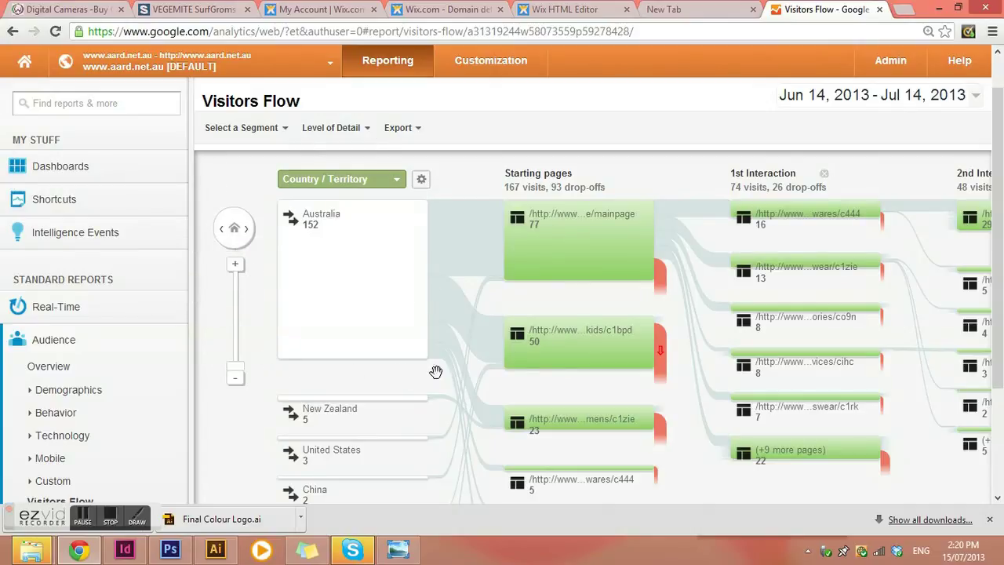
mouse_move(578, 370)
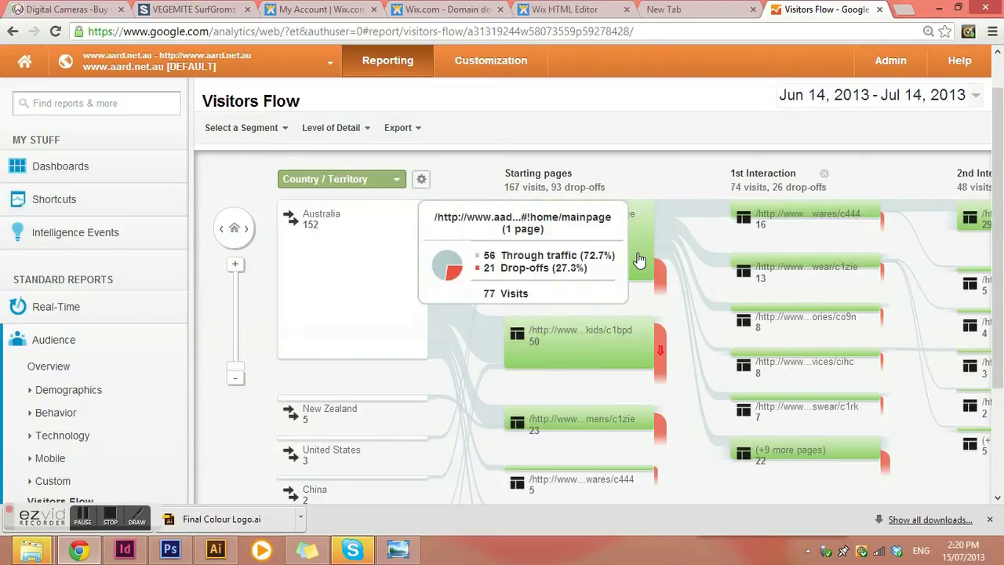
scroll(639, 259, down, 1)
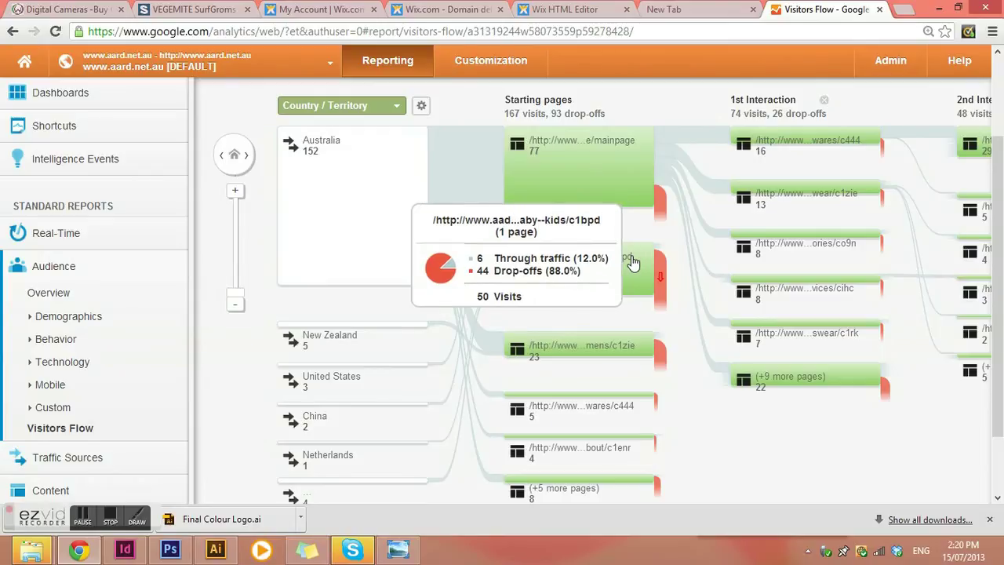
scroll(638, 262, down, 1)
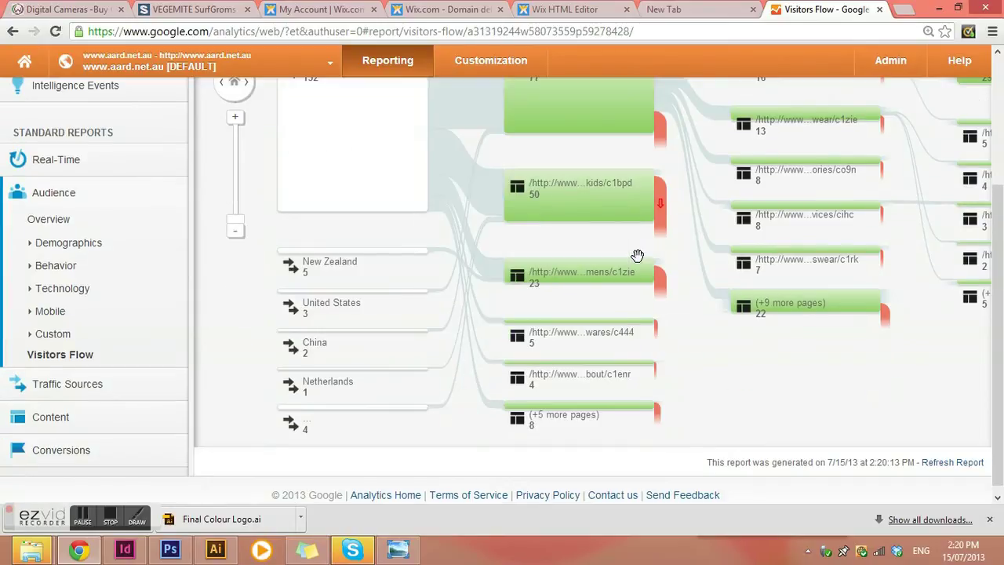
scroll(729, 248, up, 3)
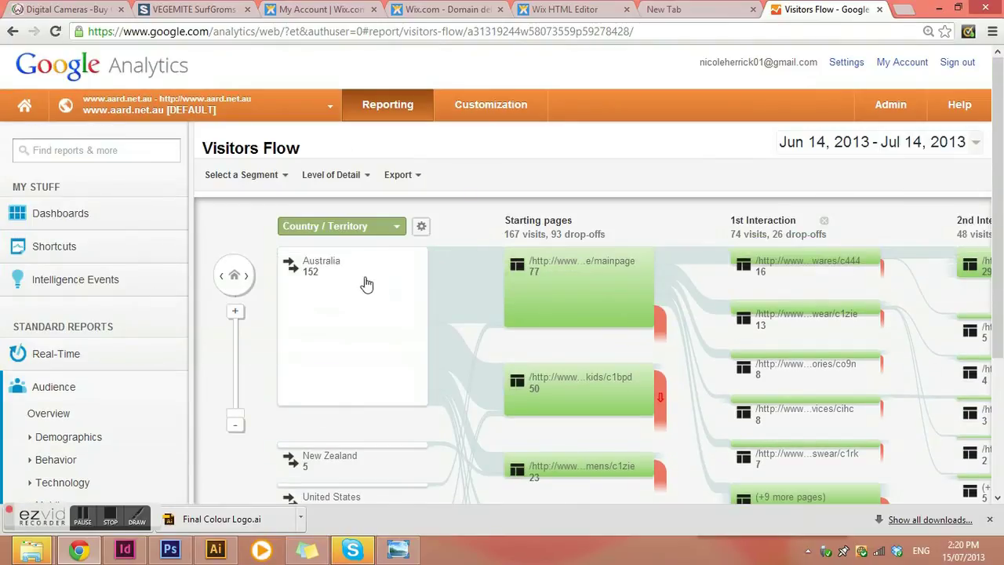
scroll(188, 261, down, 2)
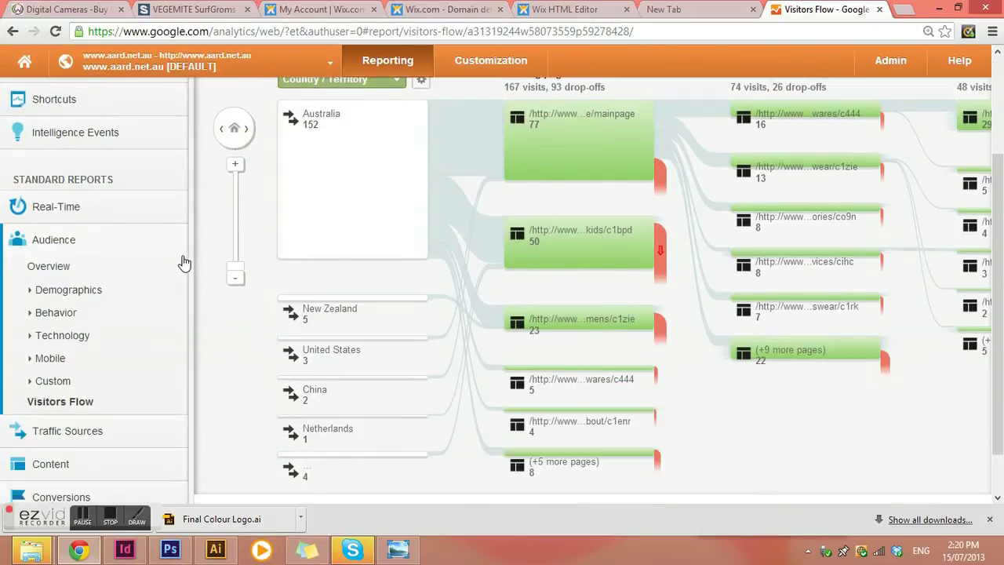
scroll(184, 262, down, 1)
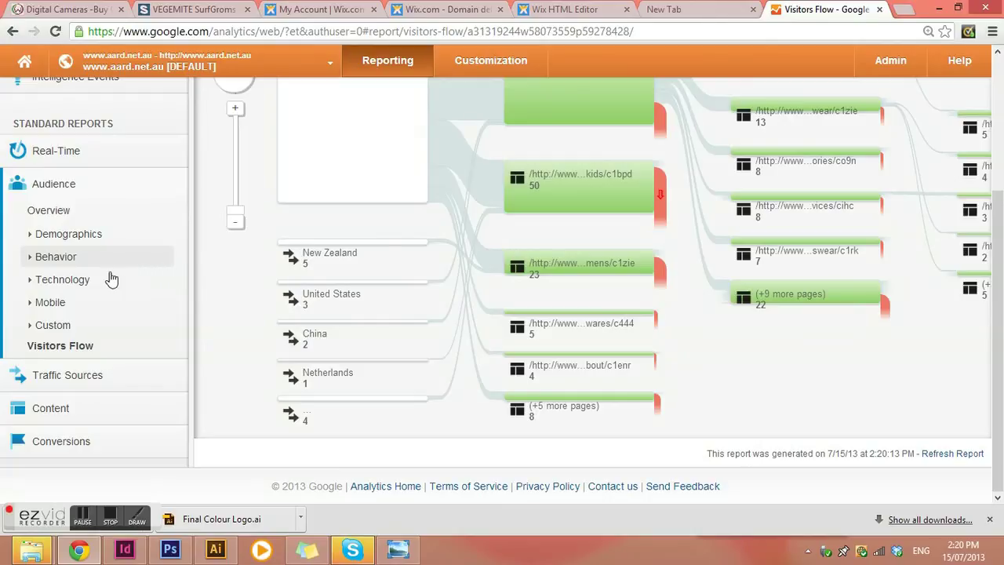
click(78, 377)
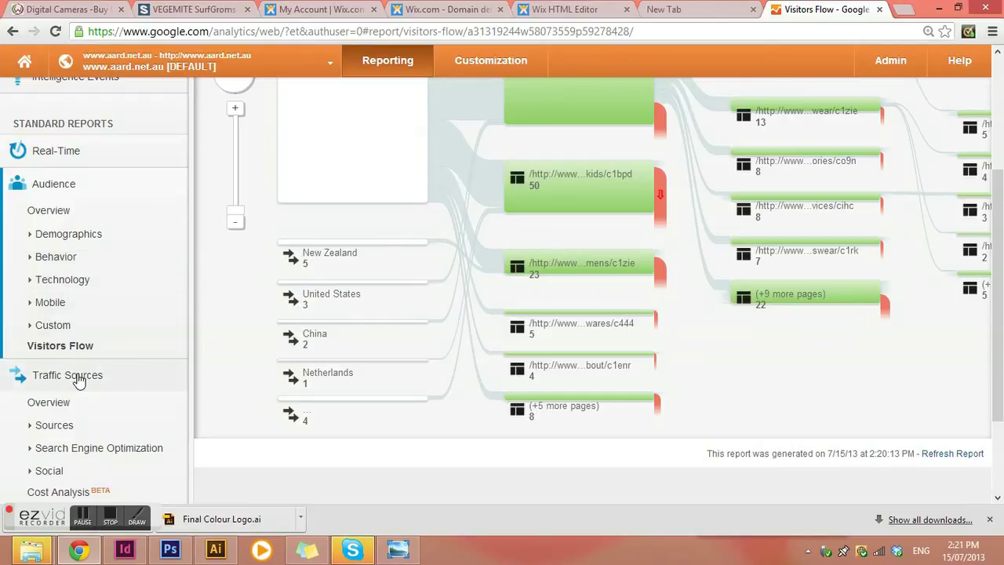
Step: Bring up the Traffic Sources Overview, showing 68% search traffic
scroll(79, 340, down, 2)
click(49, 274)
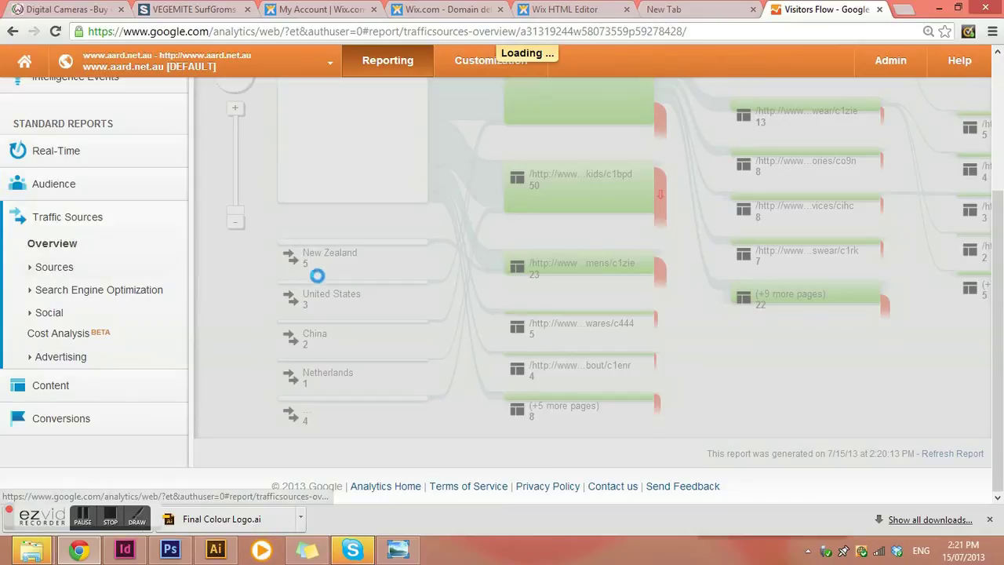
scroll(401, 312, down, 5)
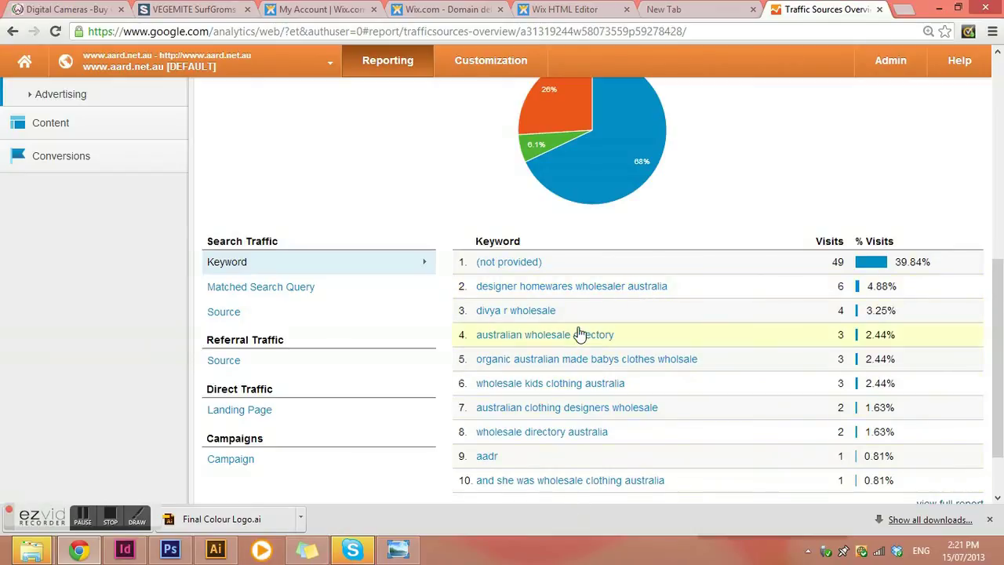
scroll(578, 332, down, 1)
scroll(577, 332, up, 1)
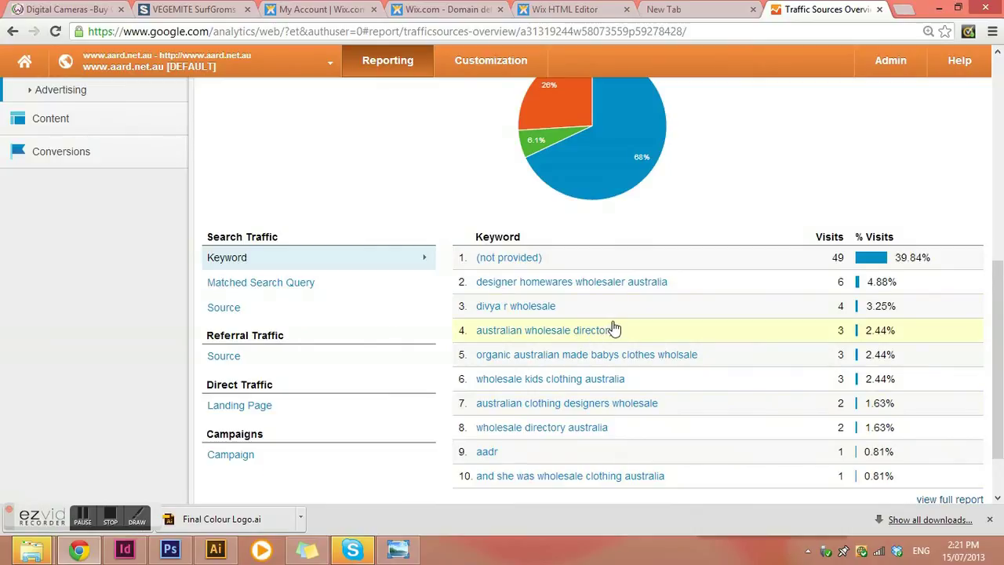
scroll(667, 306, up, 5)
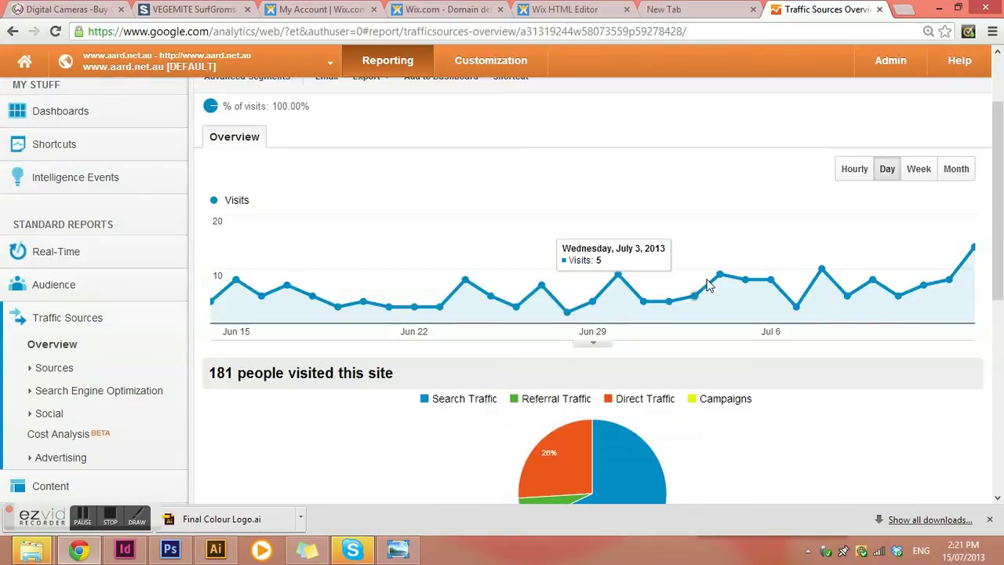
scroll(741, 321, down, 4)
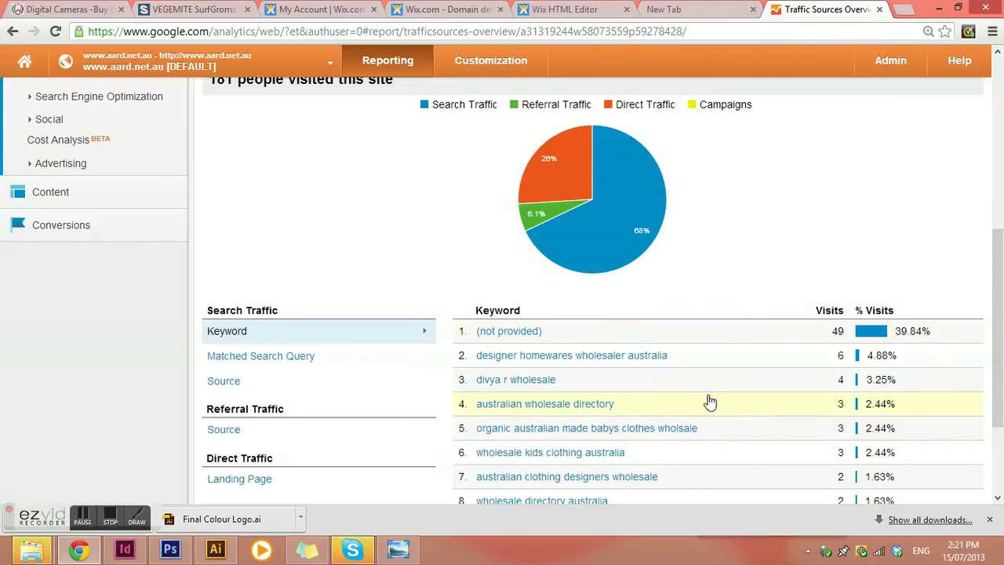
scroll(708, 403, down, 2)
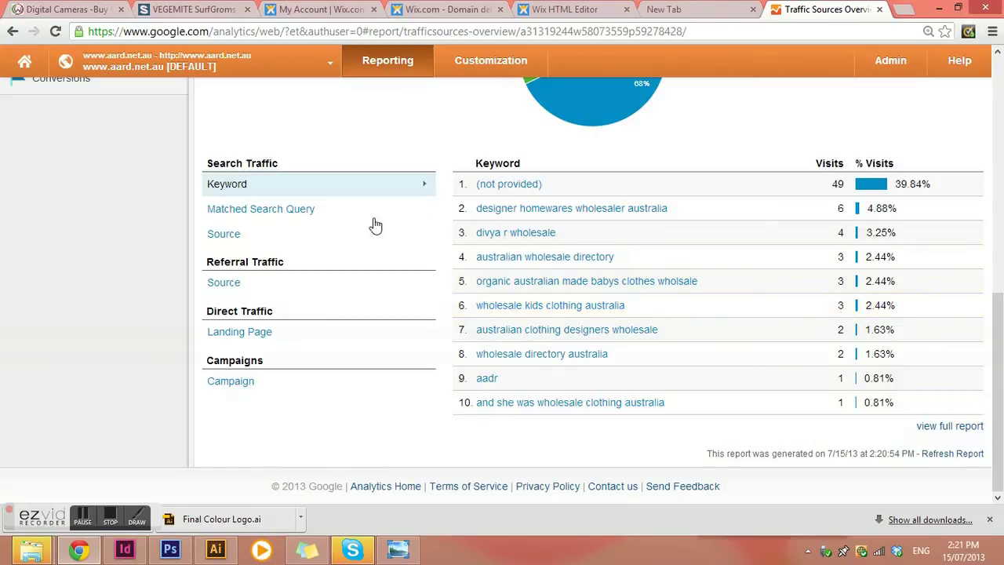
Step: List search traffic by matched query and engine, then referrals by site, checking search.sweetim.com
click(279, 210)
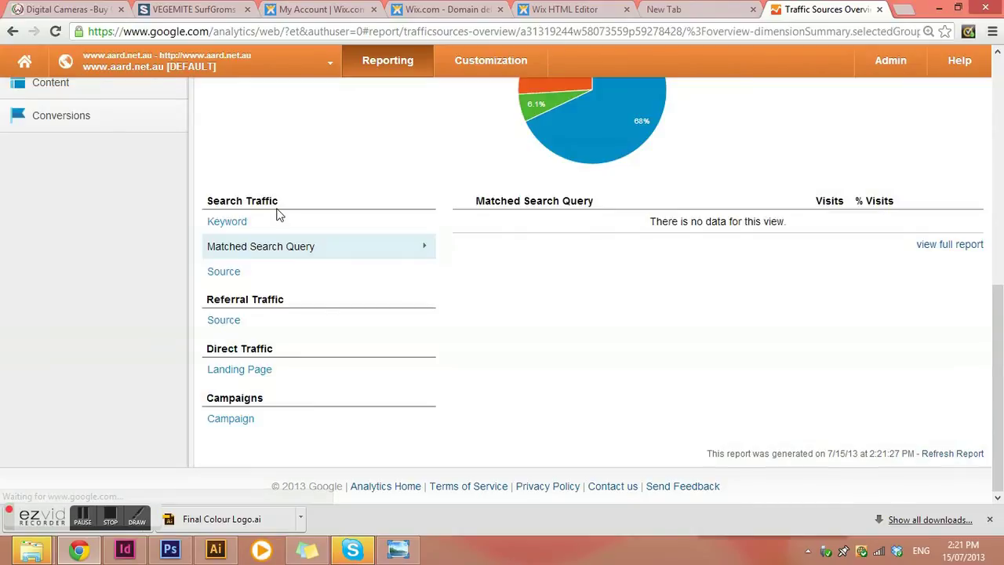
click(230, 272)
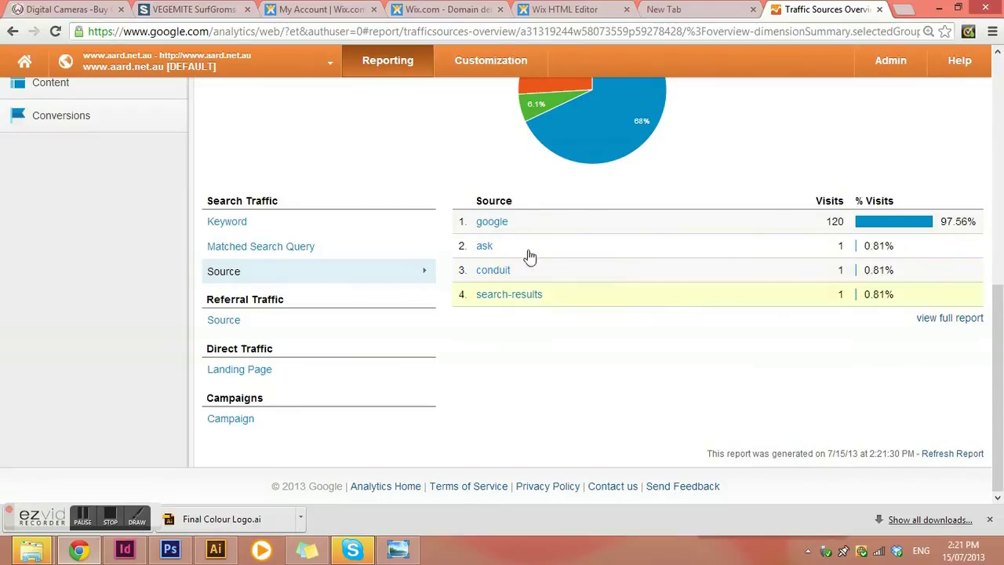
click(225, 321)
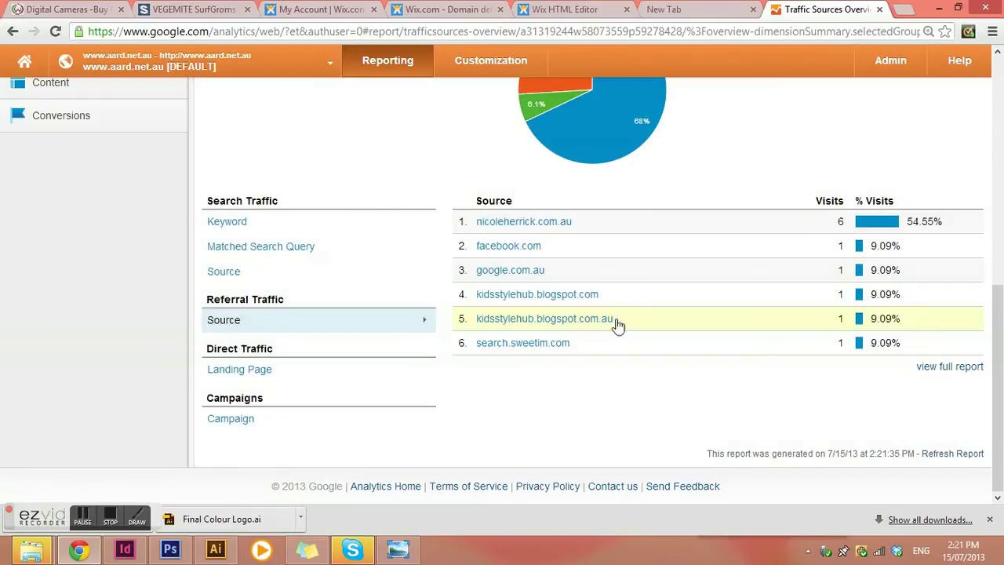
click(542, 346)
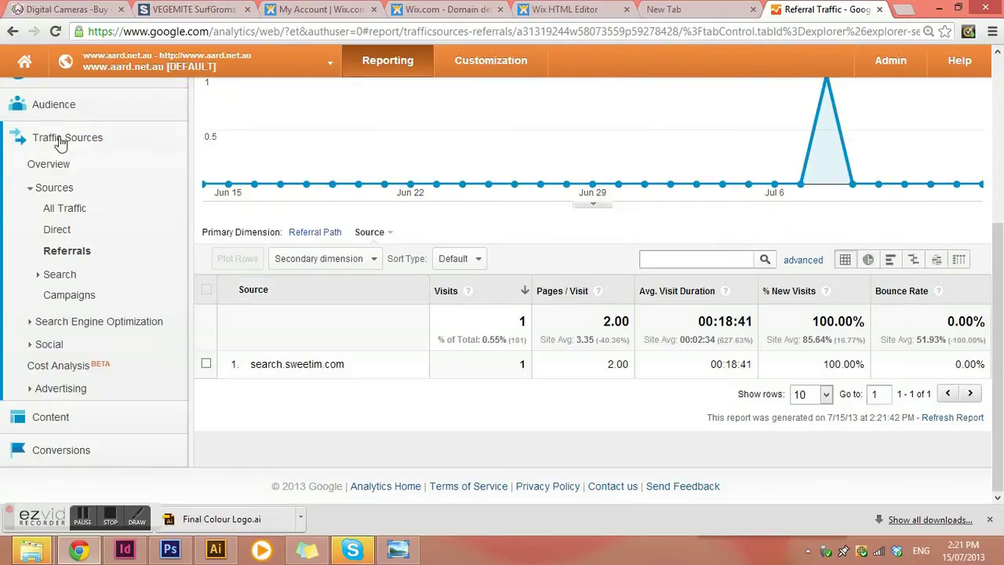
click(12, 31)
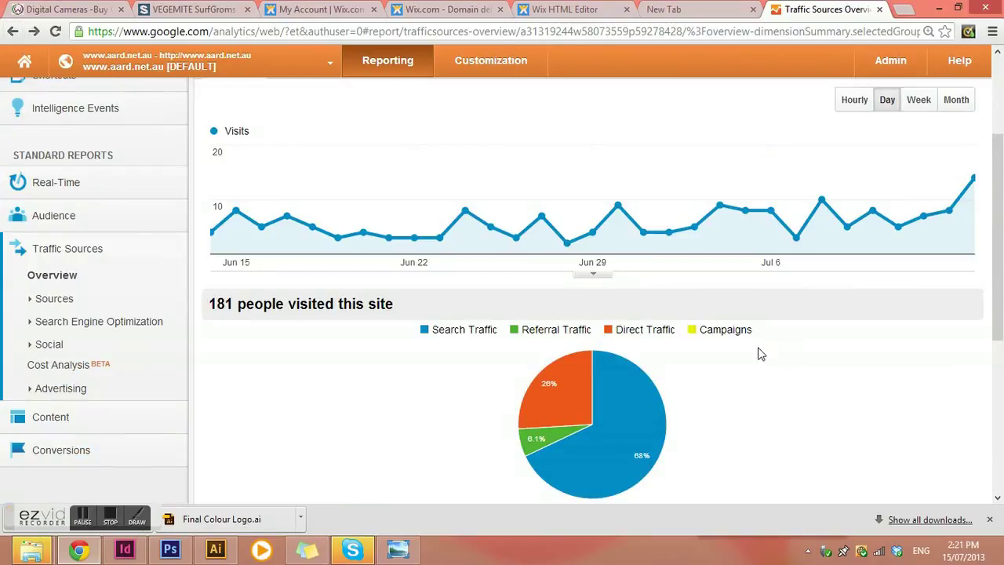
Step: Expand the Content and Search Engine Optimization report lists in the sidebar
scroll(792, 338, down, 3)
scroll(788, 345, down, 1)
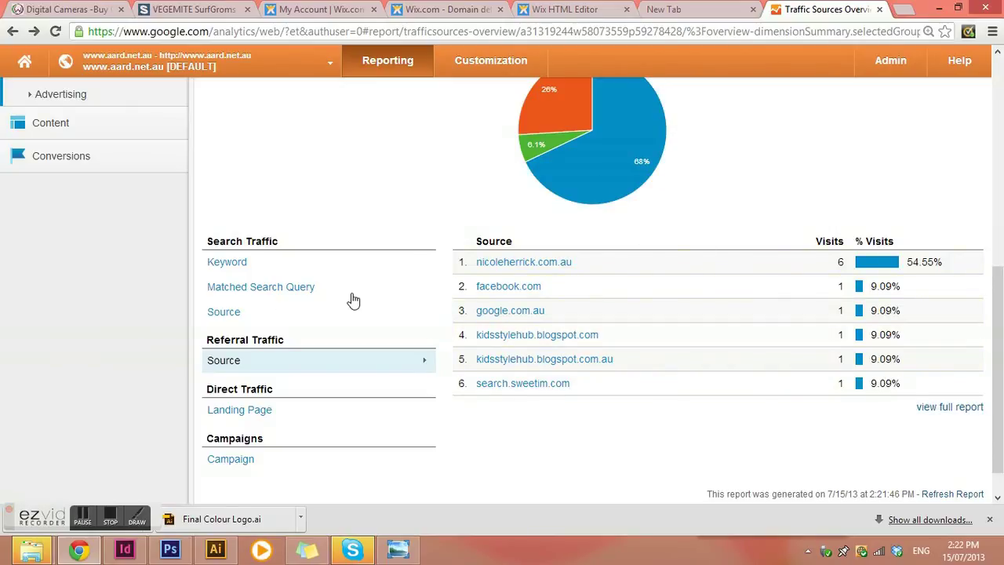
scroll(366, 343, down, 1)
scroll(73, 269, up, 3)
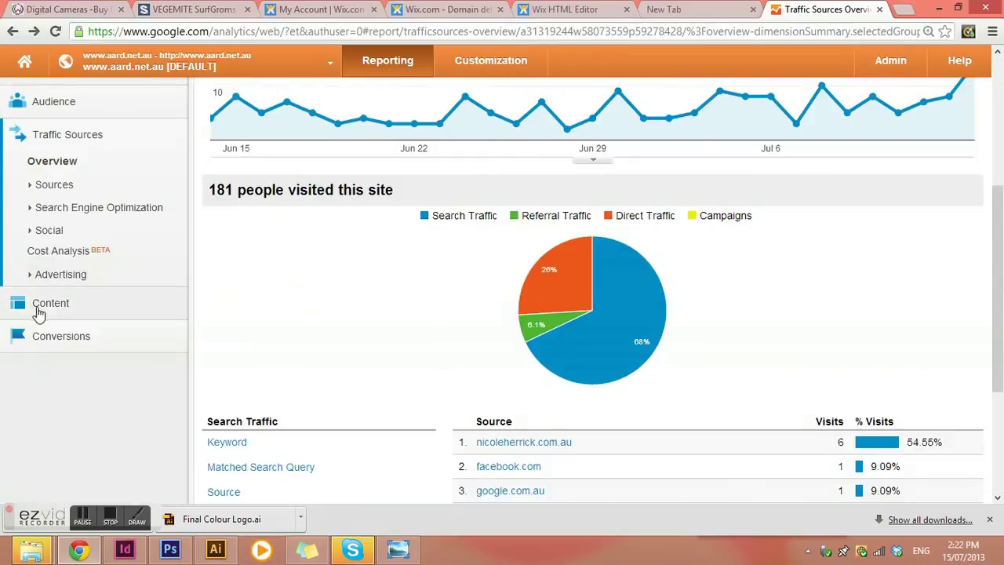
click(44, 306)
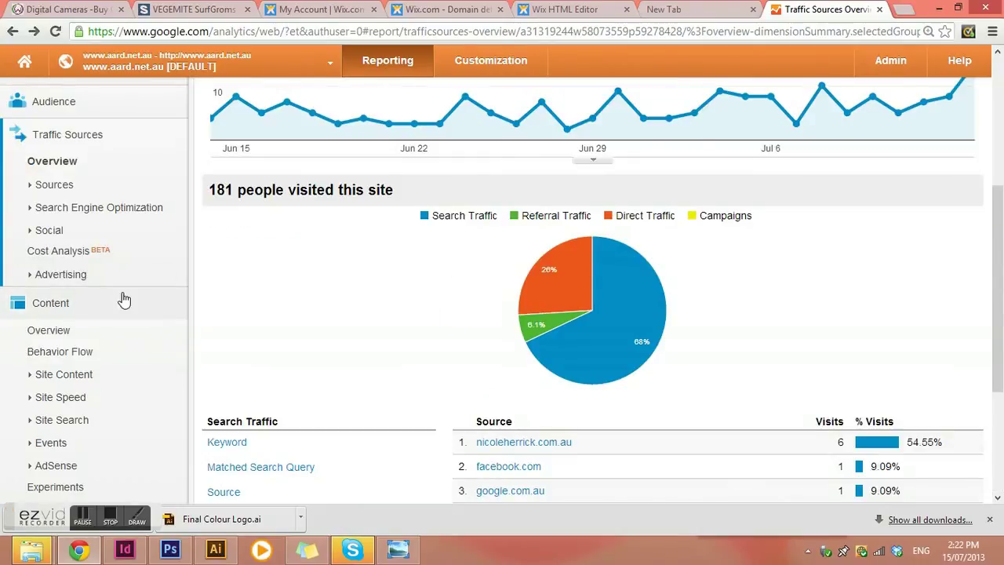
click(52, 209)
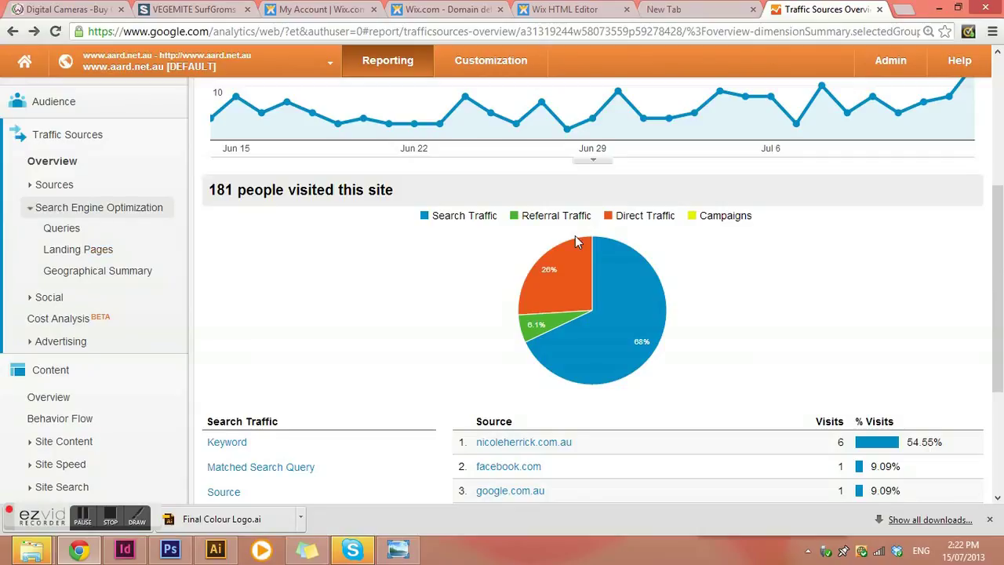
Step: Check the SEO Queries and Landing Pages reports, which require Webmaster Tools
click(74, 228)
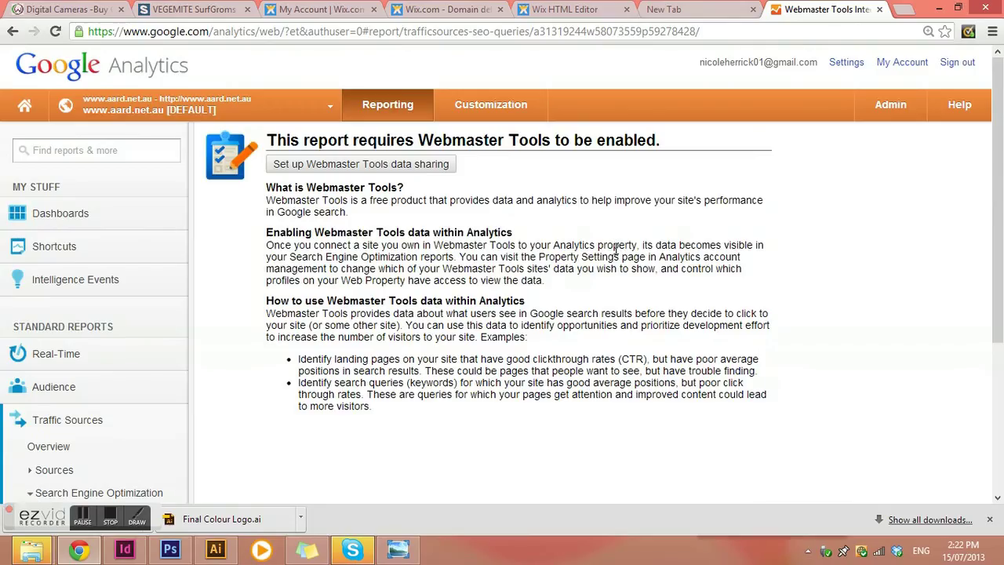
scroll(212, 314, down, 1)
scroll(306, 267, up, 1)
scroll(114, 301, down, 3)
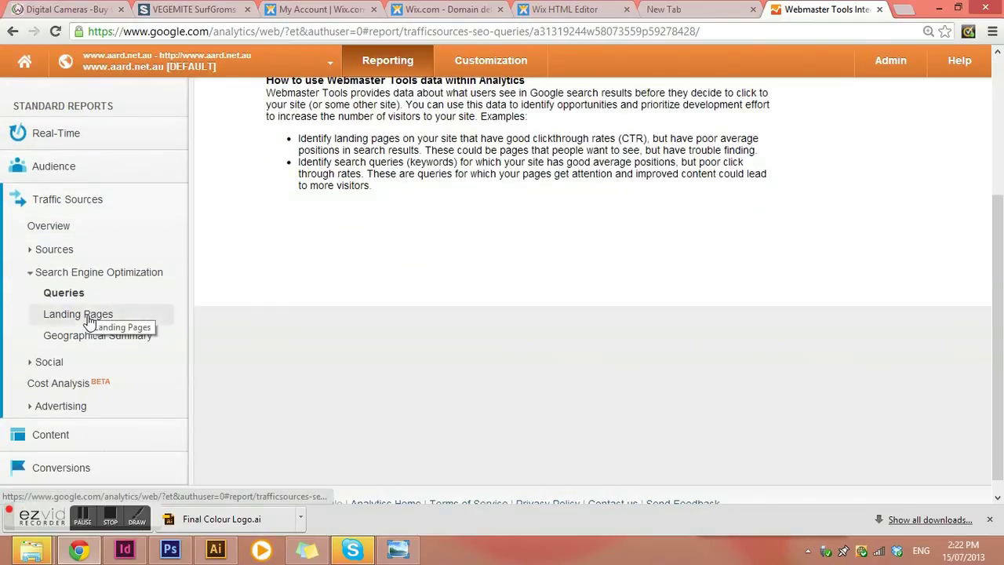
click(84, 316)
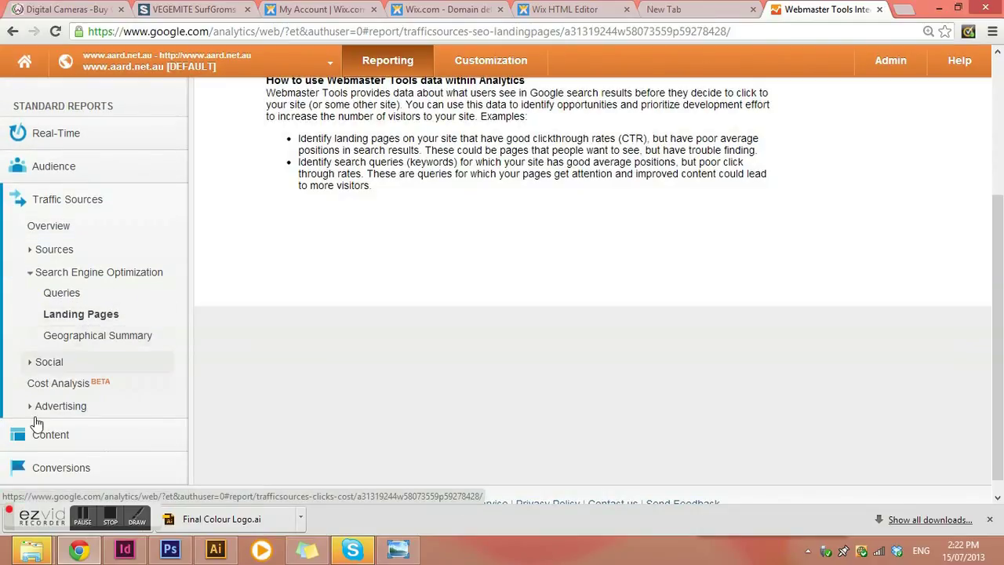
Step: View the Social Overview: 3 social referral visits, Blogger 2 and Facebook 1
click(45, 365)
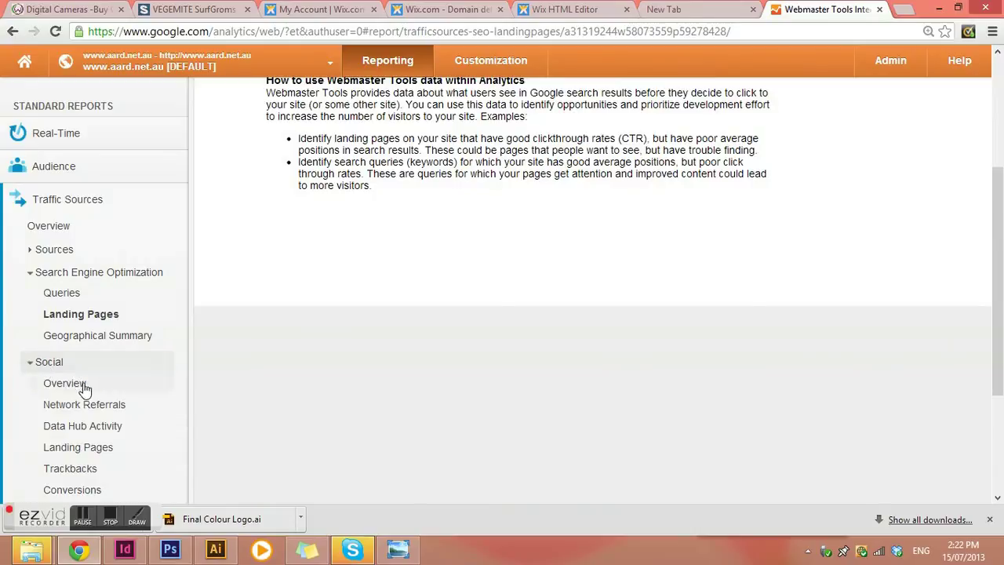
click(78, 384)
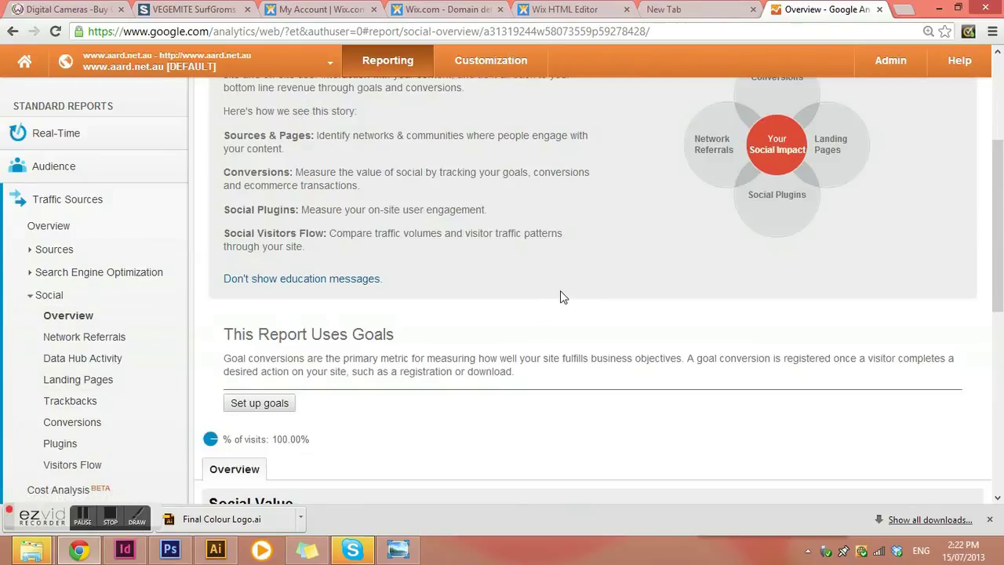
scroll(560, 296, up, 3)
scroll(563, 294, down, 3)
scroll(563, 294, down, 4)
scroll(563, 297, down, 3)
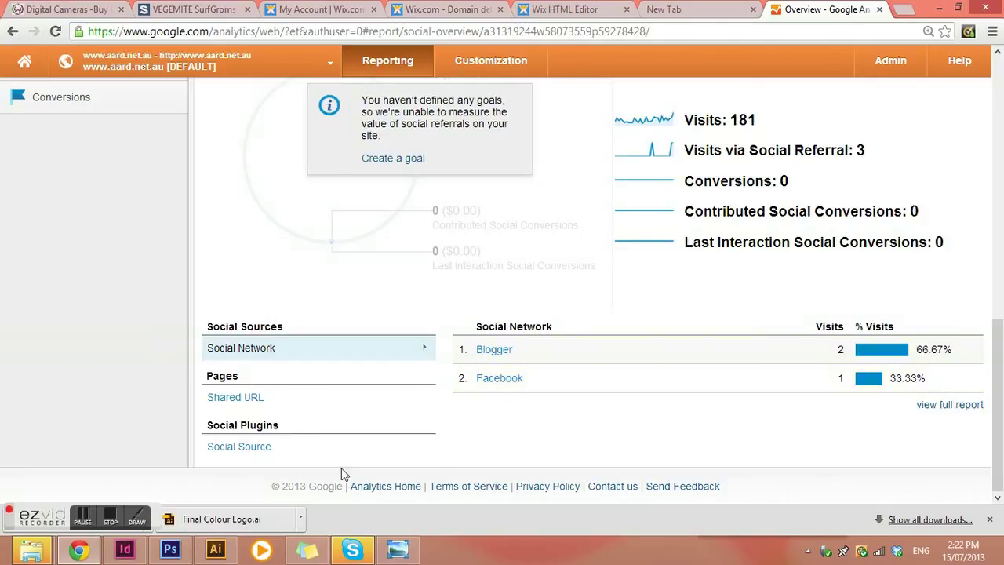
scroll(345, 470, up, 3)
scroll(620, 329, down, 2)
scroll(330, 226, up, 3)
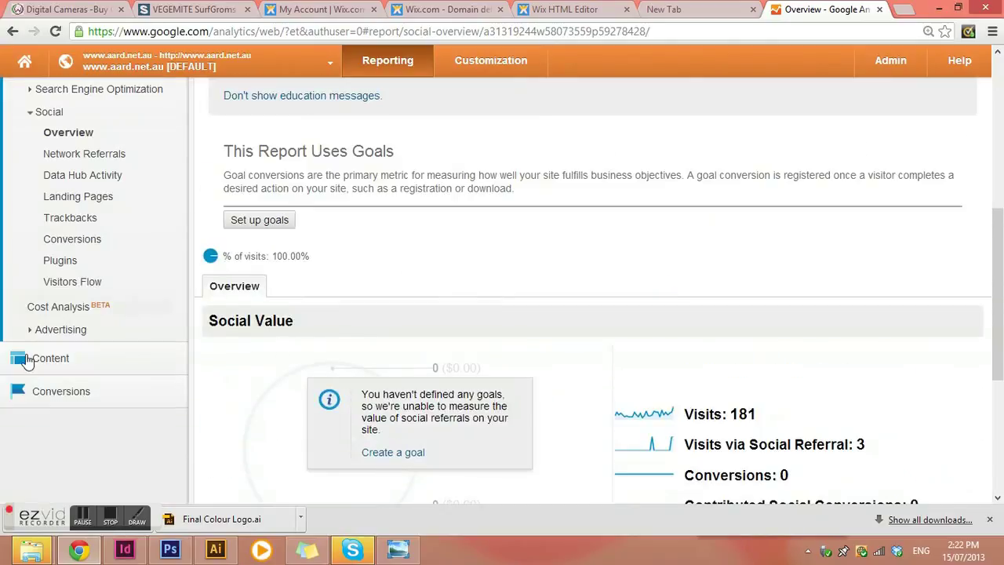
click(29, 366)
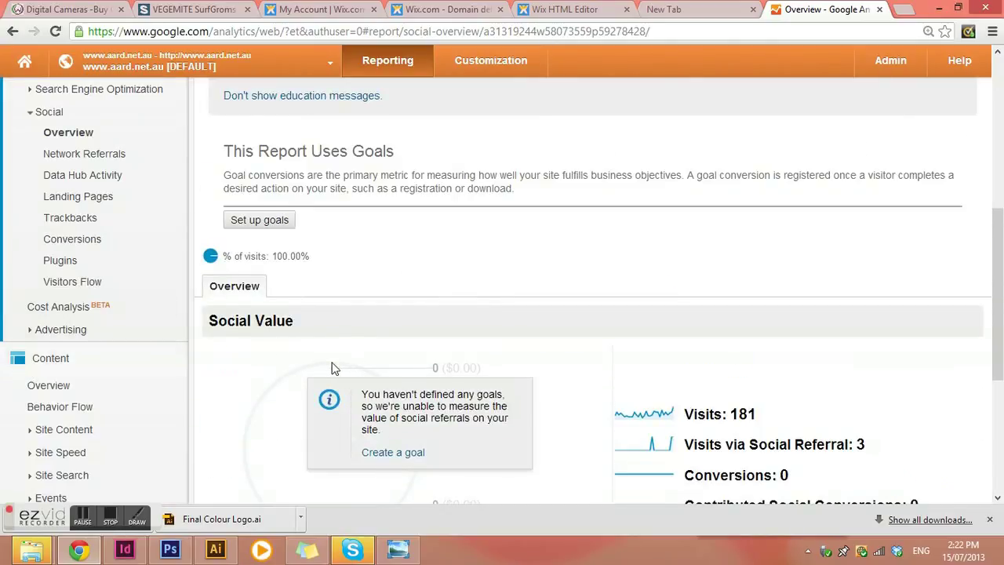
scroll(331, 365, down, 2)
Step: Review Content Overview (607 pageviews, home page 316) and expand the Conversions report list
click(45, 239)
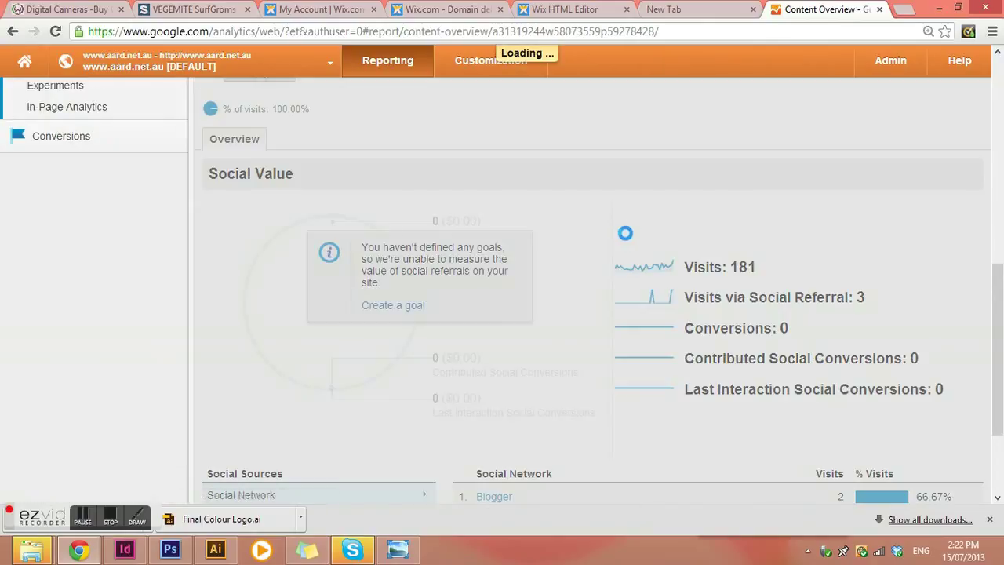
scroll(594, 249, down, 3)
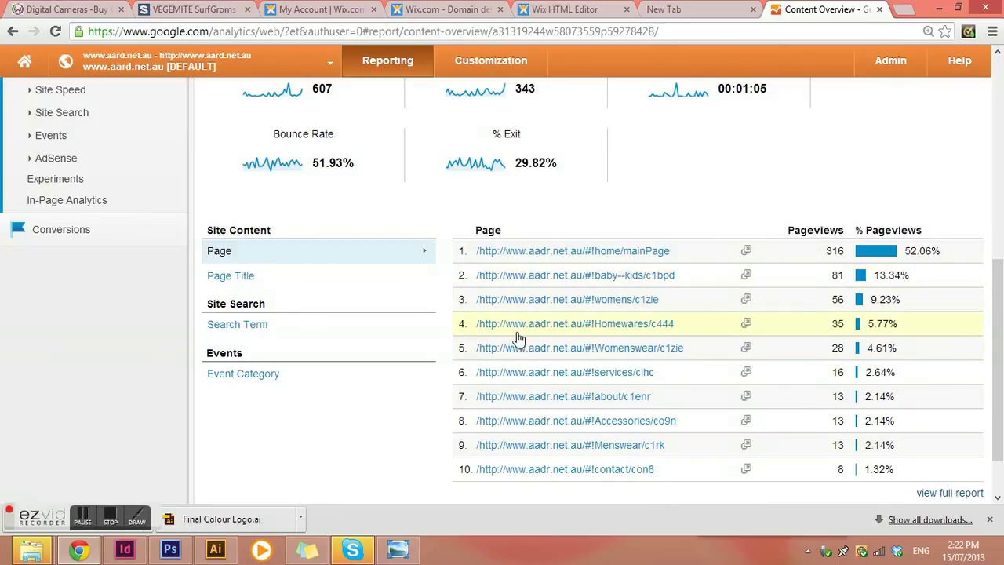
scroll(368, 290, up, 1)
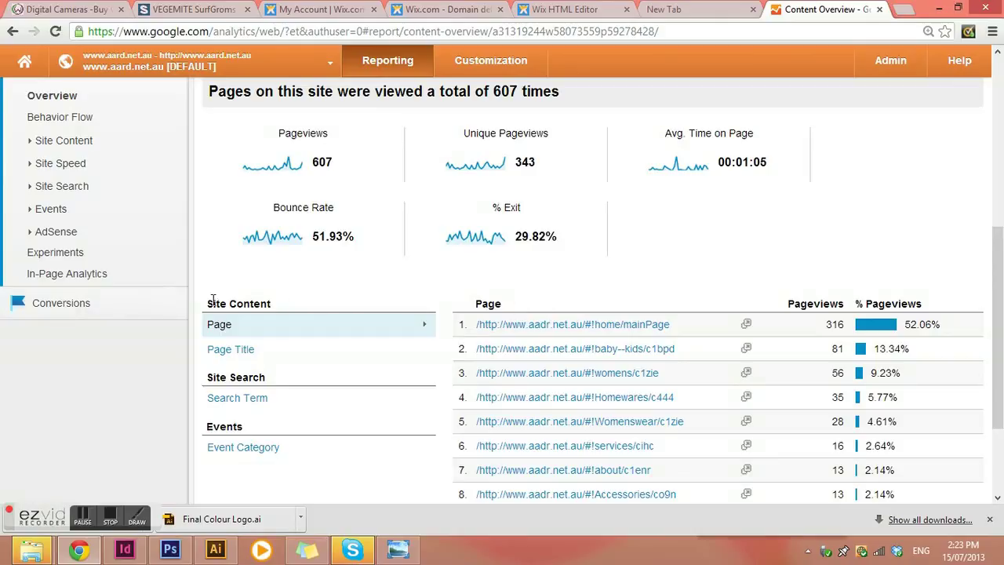
click(76, 309)
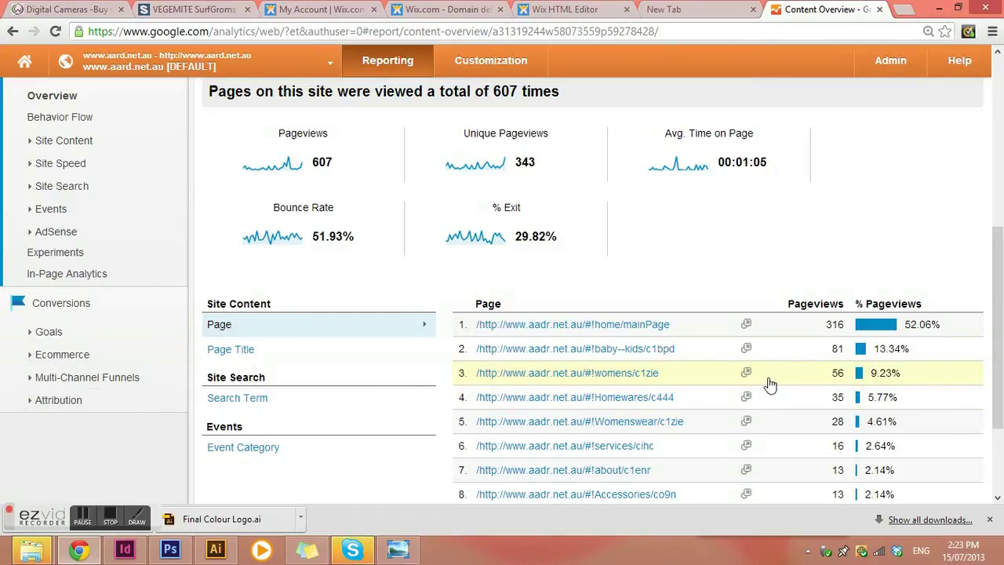
scroll(385, 301, down, 2)
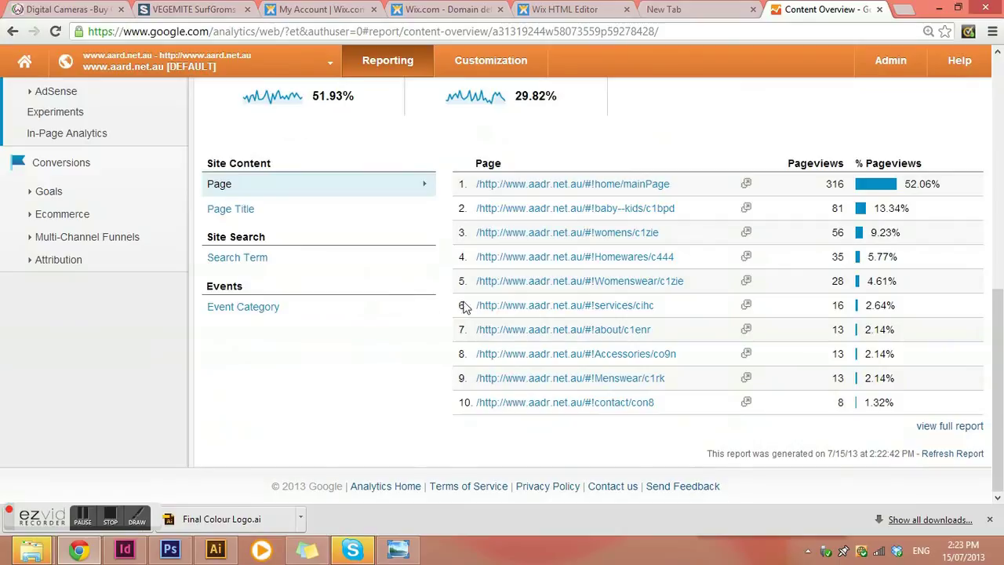
scroll(819, 288, up, 5)
scroll(821, 288, up, 2)
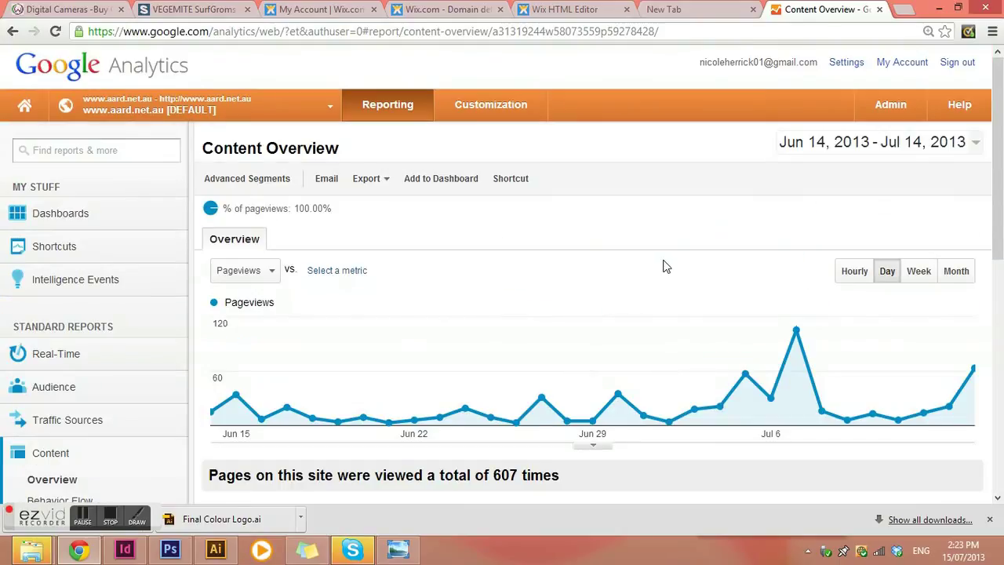